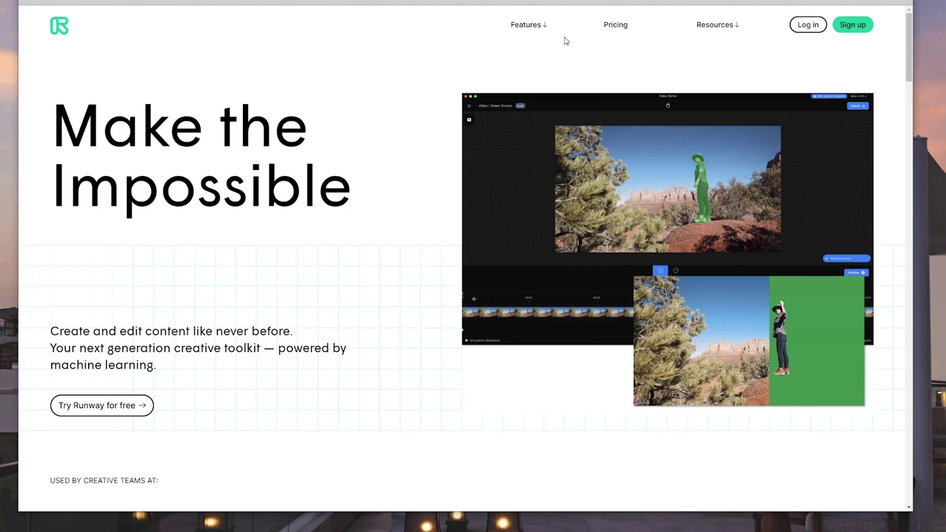
Step: Review the Free, Creators and Enterprise plan cards on the pricing page, then sign in
click(616, 27)
scroll(266, 132, down, 2)
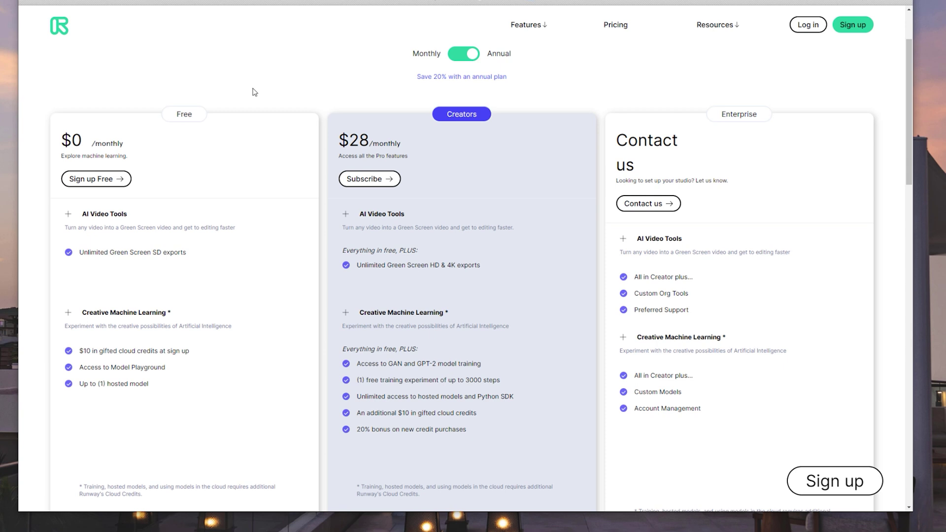
click(809, 25)
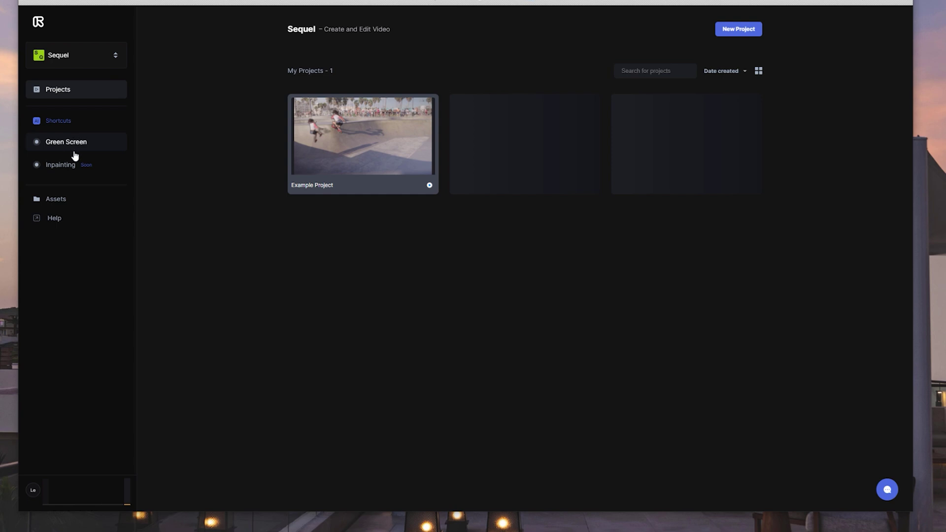
Step: Upload the Dancer Flip video into the Assets library
click(67, 200)
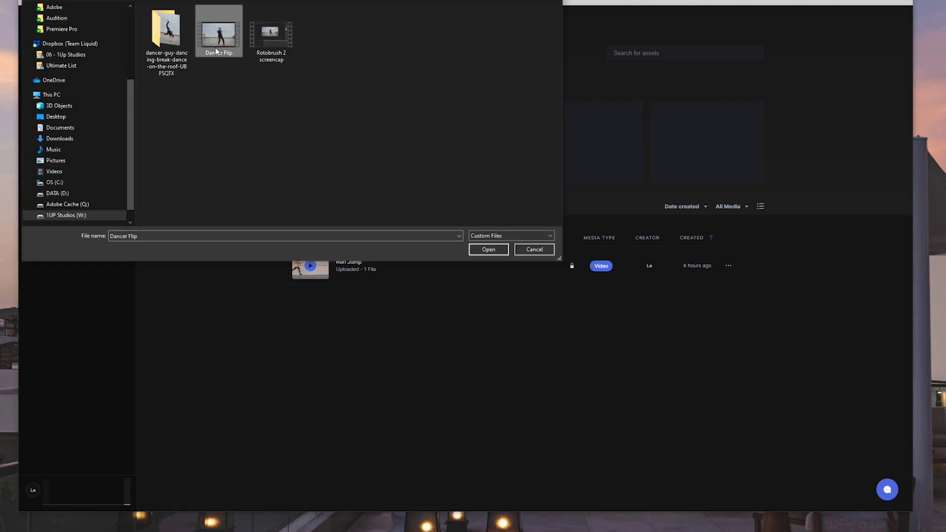
click(490, 250)
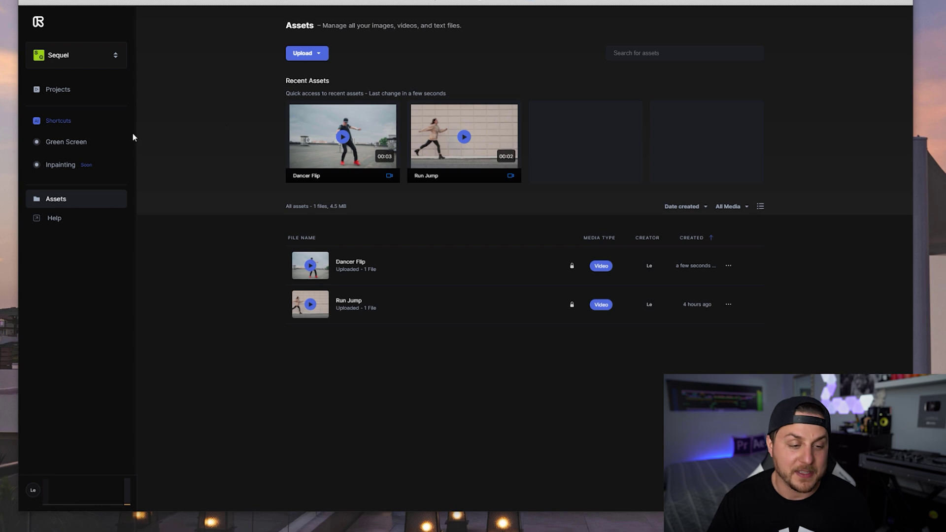
click(67, 143)
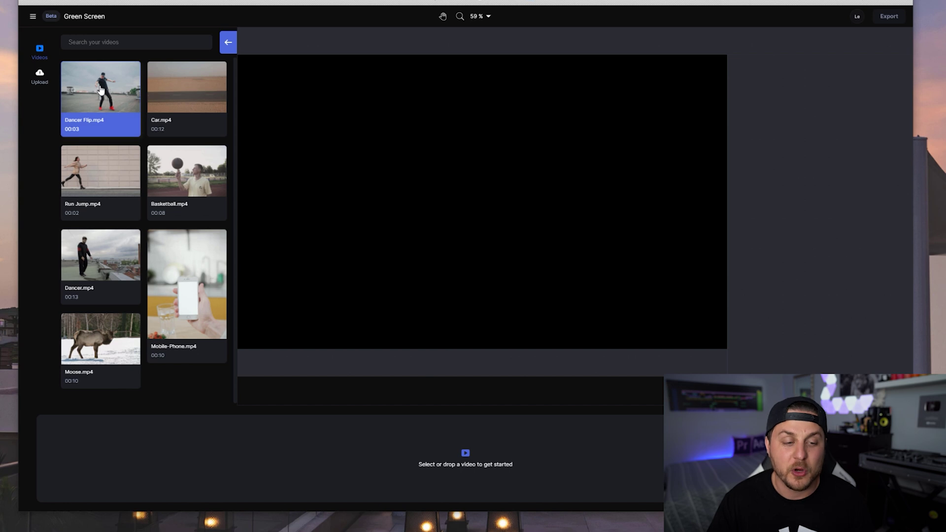
Step: Load Dancer Flip.mp4 into the Green Screen editor and play it to check the green mask
drag(95, 86, 173, 458)
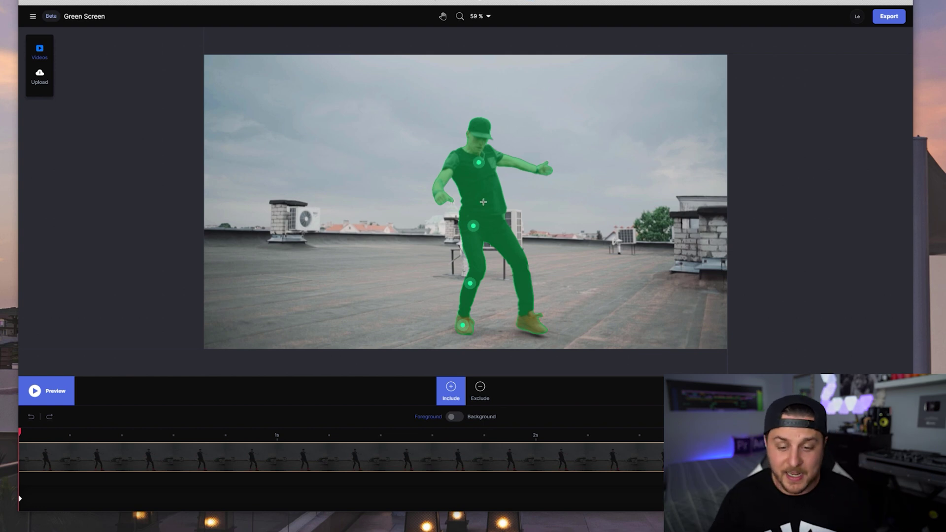
click(38, 391)
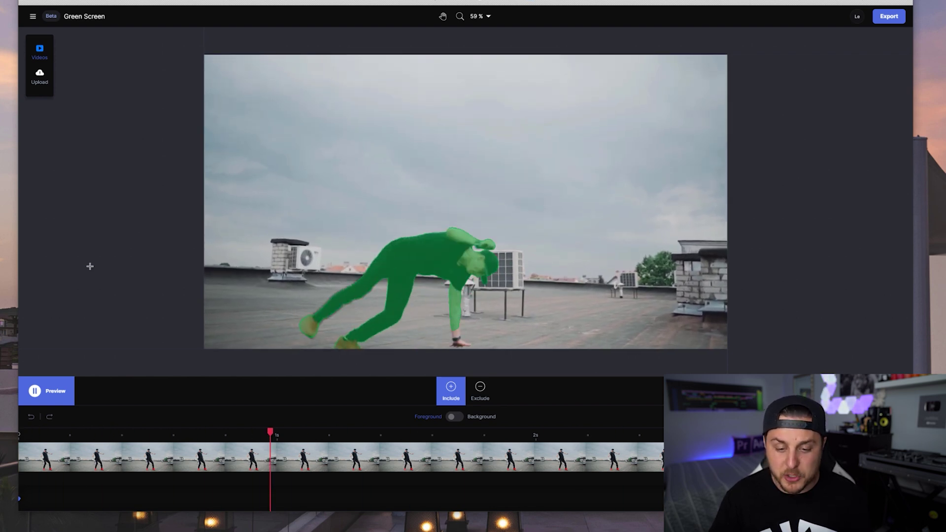
Step: Pause mid-flip, step back a few frames and zoom in on the dancer's extended foot
key(space)
key(Left)
key(Left)
key(Left)
key(Left)
key(Left)
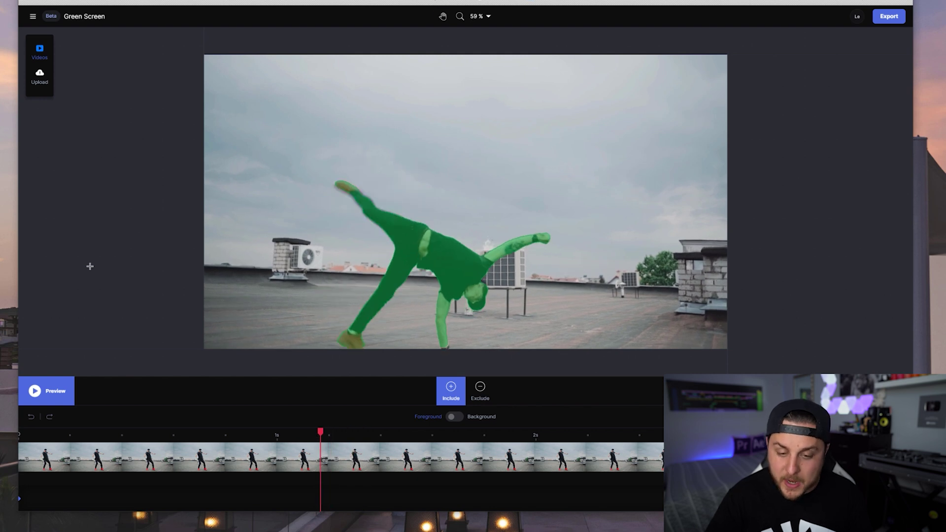
key(Left)
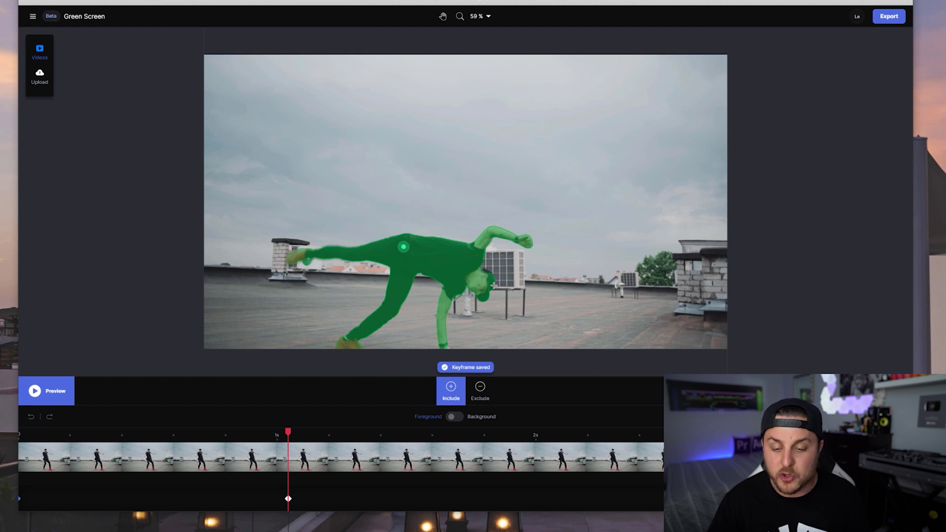
scroll(494, 286, up, 5)
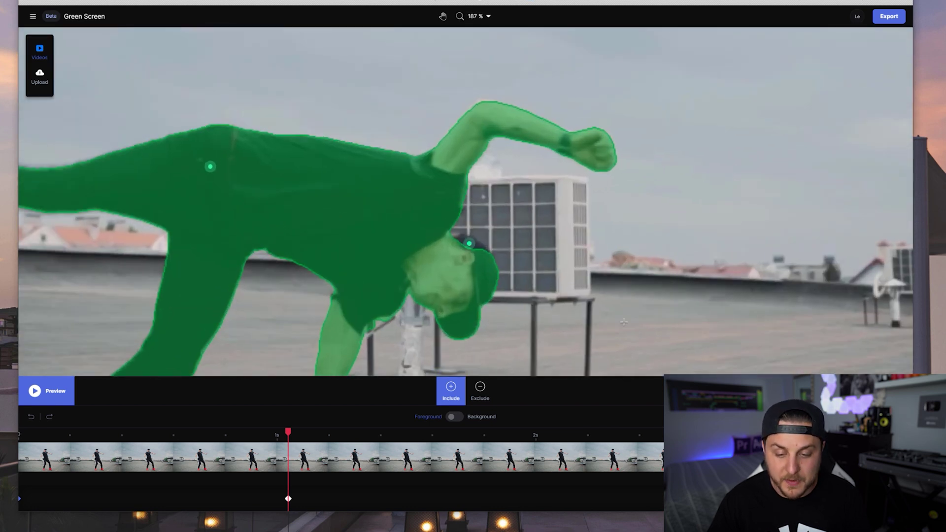
scroll(238, 180, down, 3)
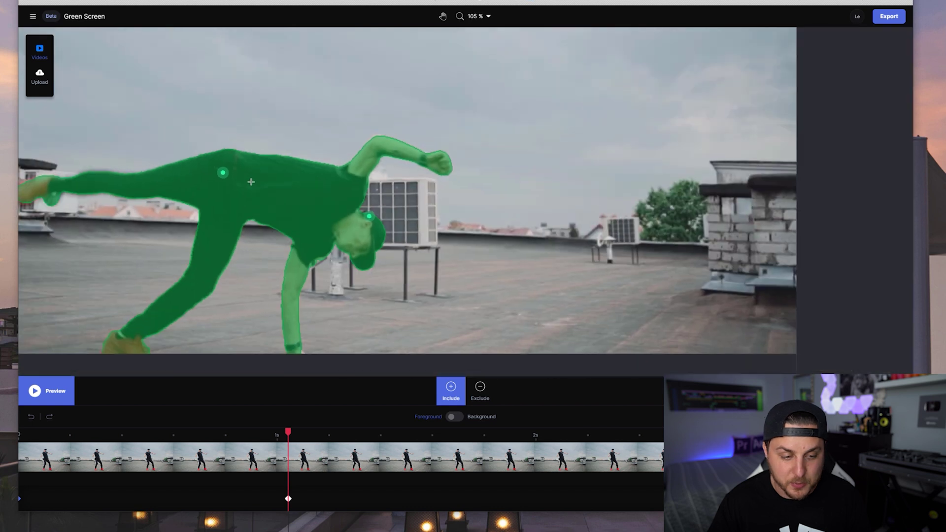
key(space)
drag(138, 194, 377, 225)
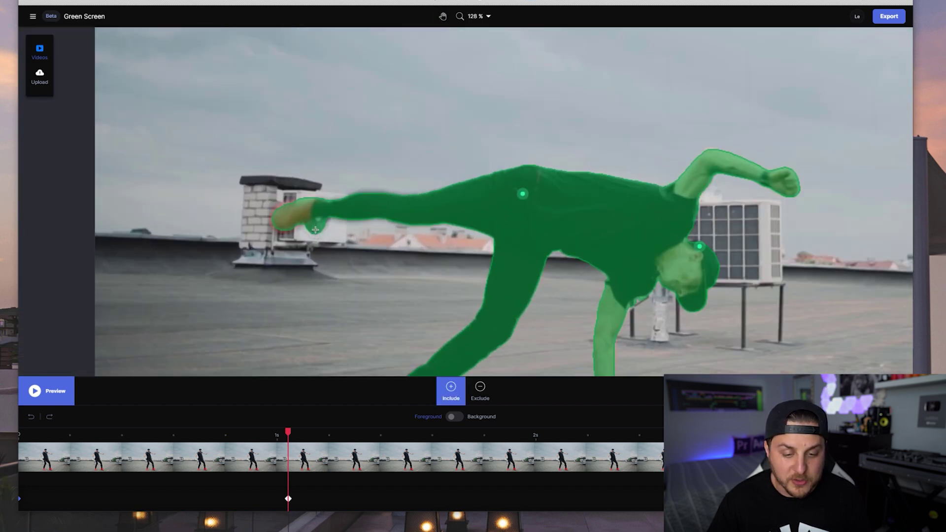
scroll(318, 232, up, 3)
Step: Refine the mask around the foot with Exclude points and replay the flip to review it
click(481, 390)
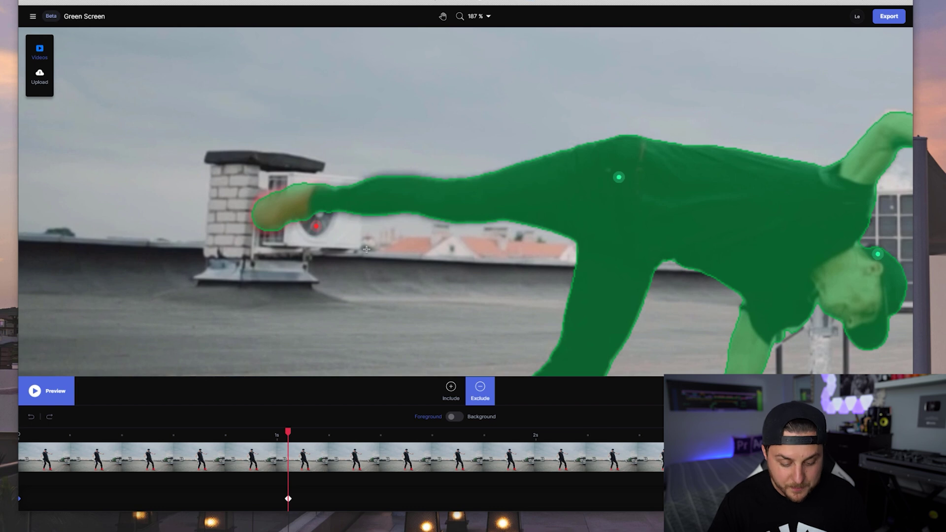
scroll(471, 241, down, 5)
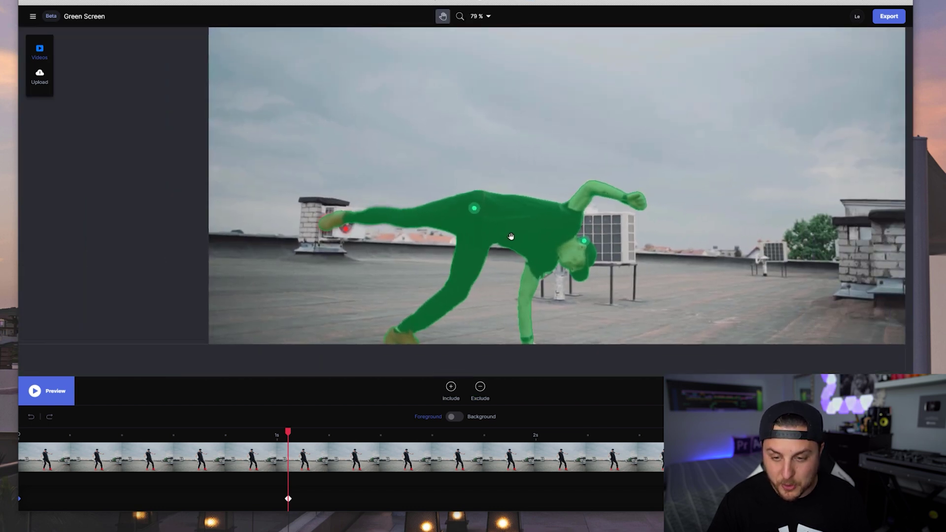
drag(512, 237, 454, 265)
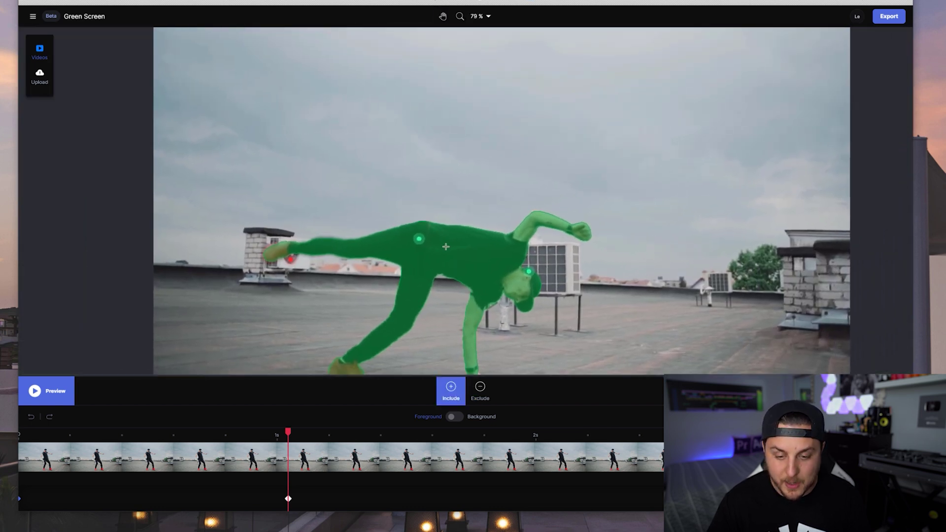
scroll(446, 247, down, 1)
click(28, 398)
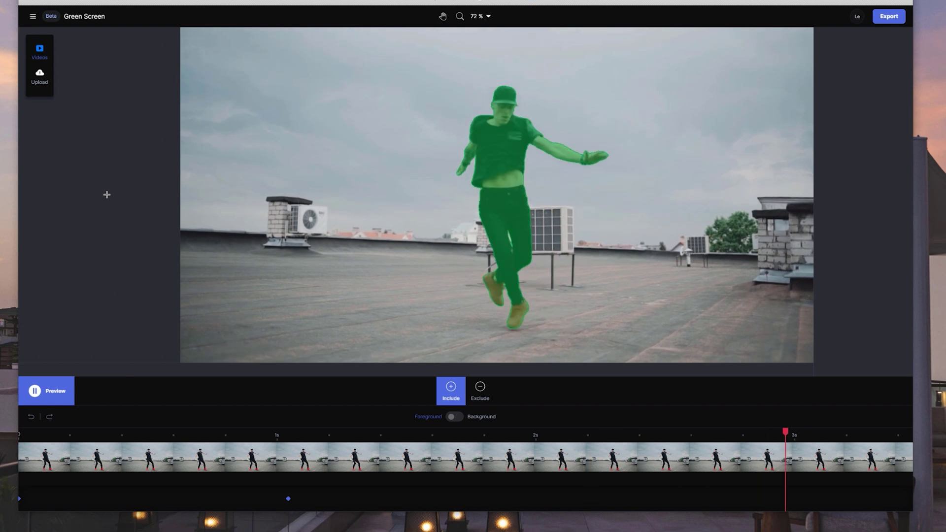
key(space)
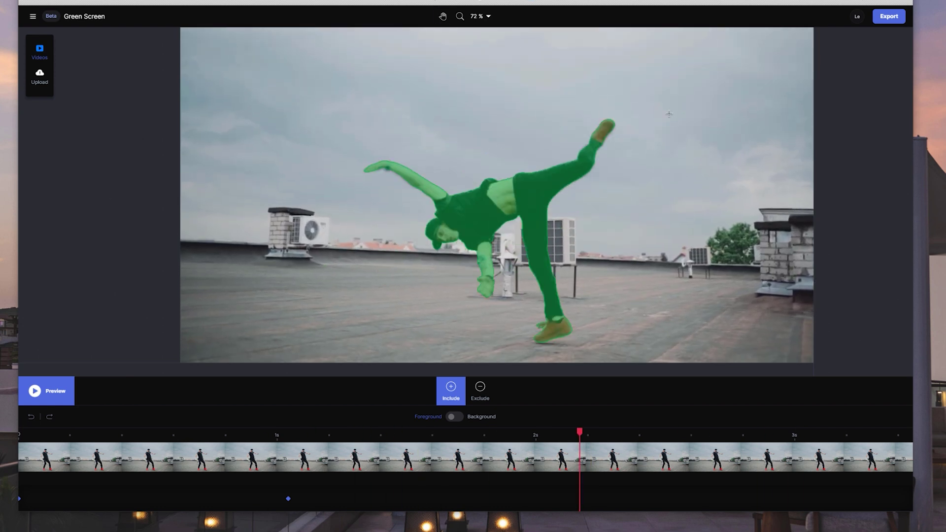
click(891, 18)
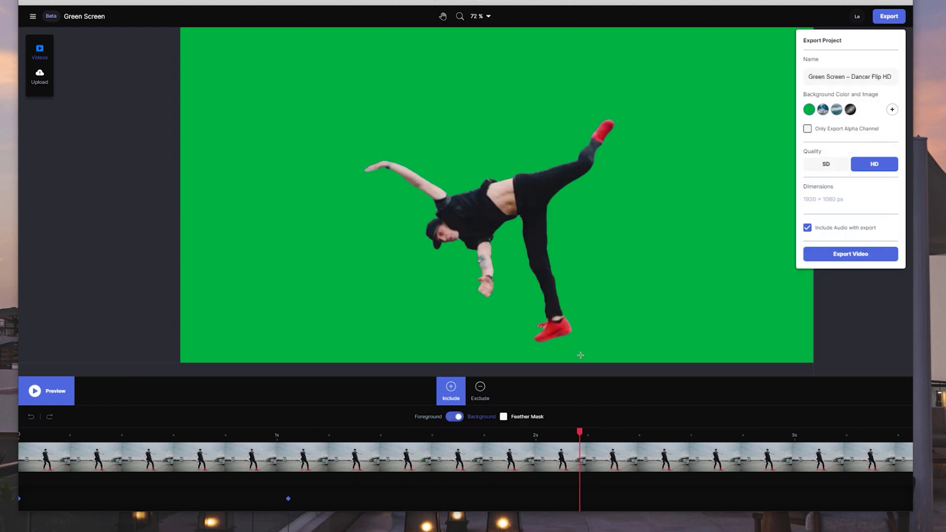
Step: Feather the mask and try blue, magenta, orange and yellow backgrounds before returning to green
click(504, 417)
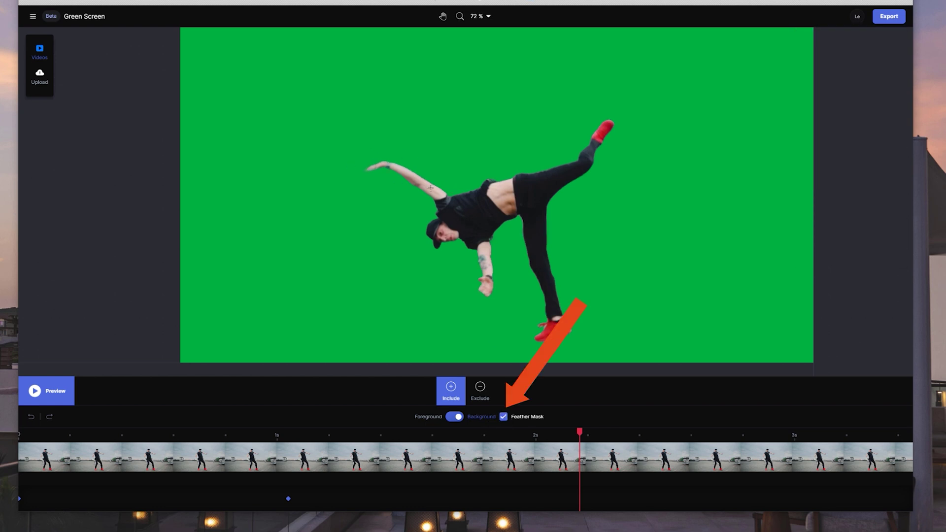
click(881, 19)
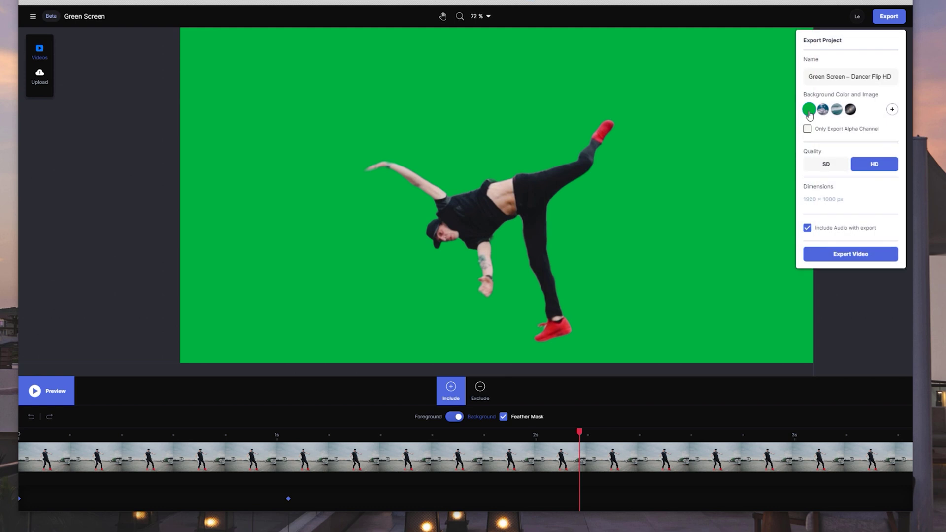
click(810, 110)
click(809, 97)
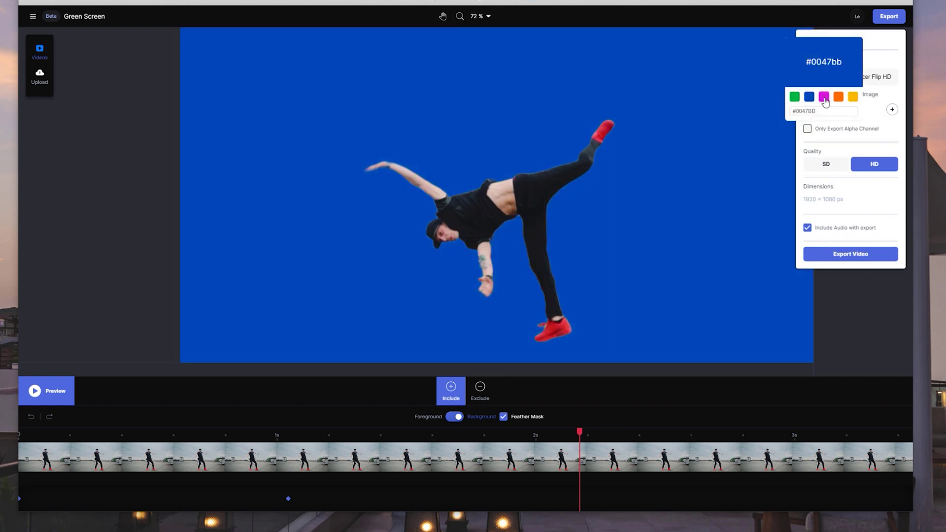
click(824, 99)
click(841, 98)
click(854, 98)
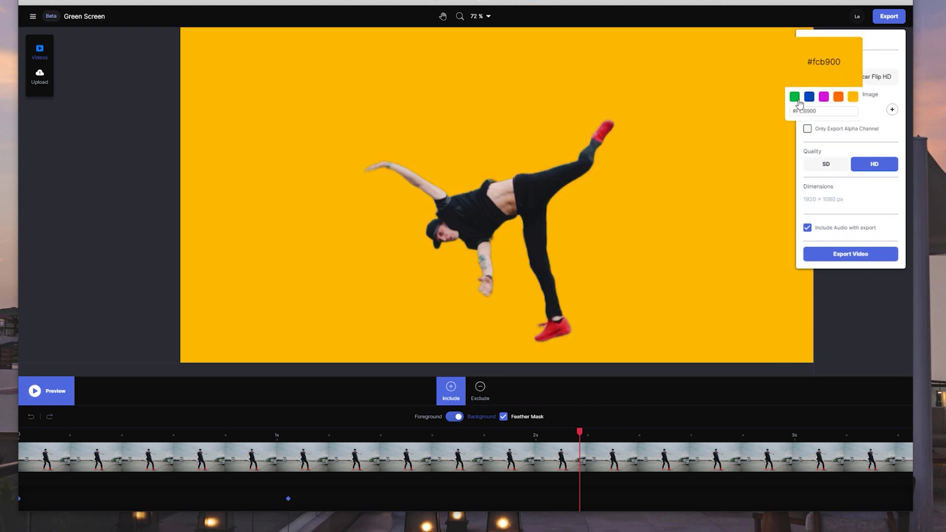
click(795, 98)
Step: Preview cloudy-sky and ocean-wave backgrounds and the alpha-only export, then revert to green
click(824, 111)
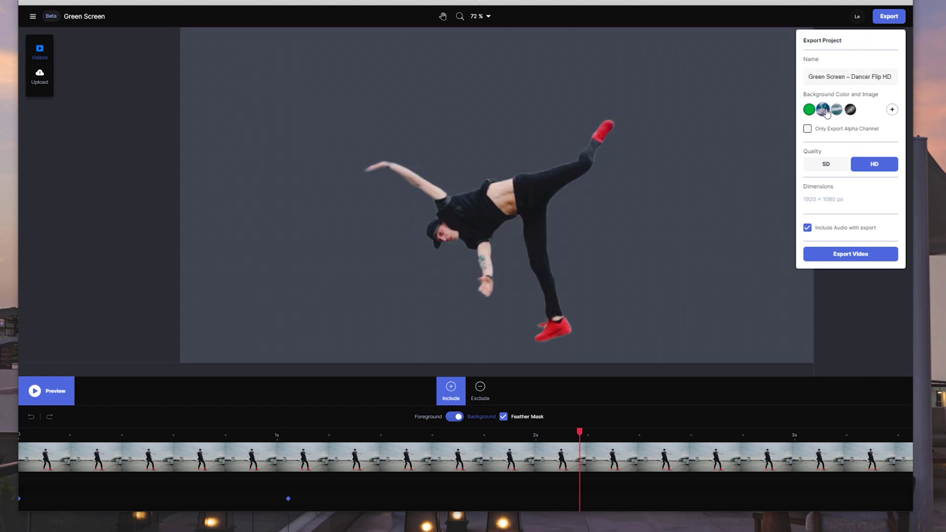
click(838, 112)
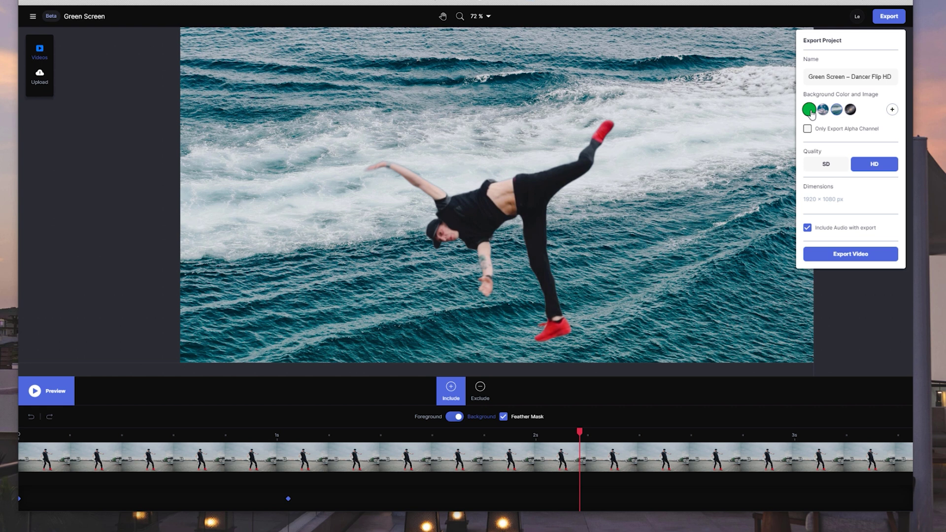
click(810, 110)
click(876, 125)
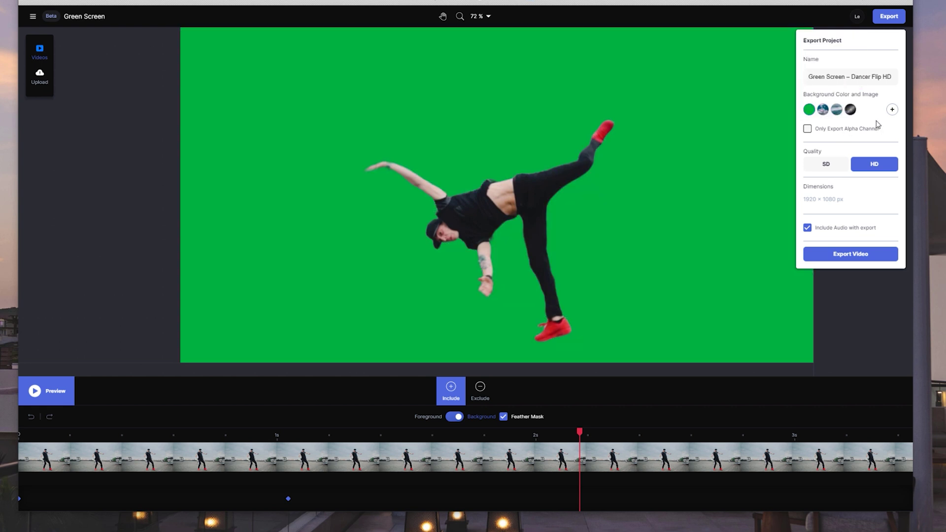
click(807, 130)
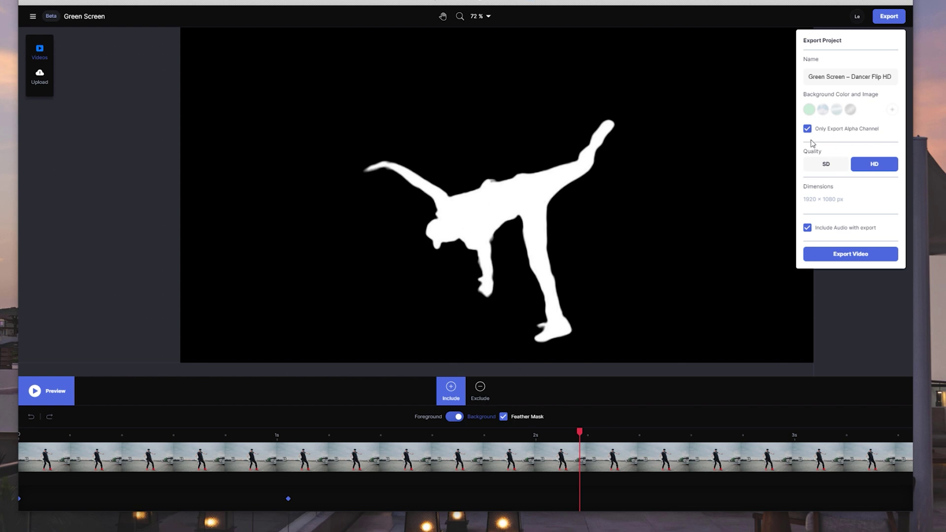
click(809, 110)
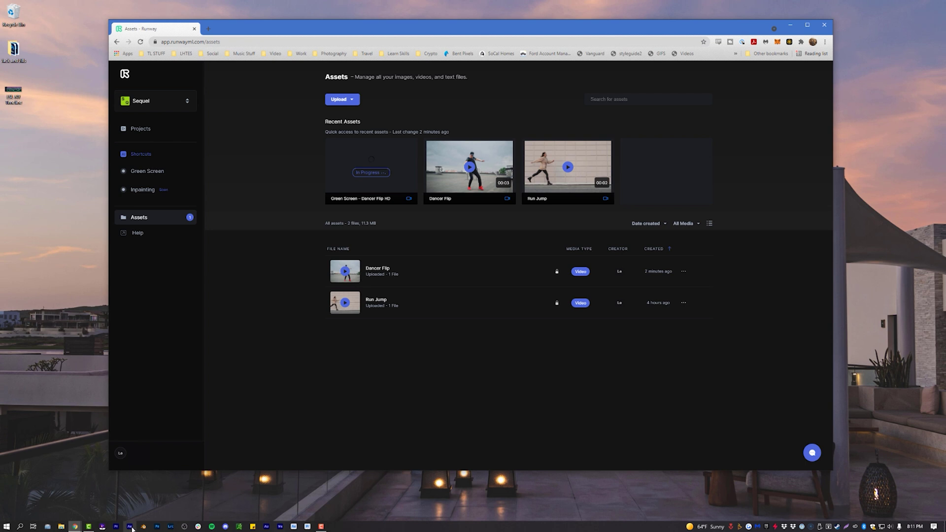
Step: Launch Adobe After Effects from the Windows taskbar
click(130, 527)
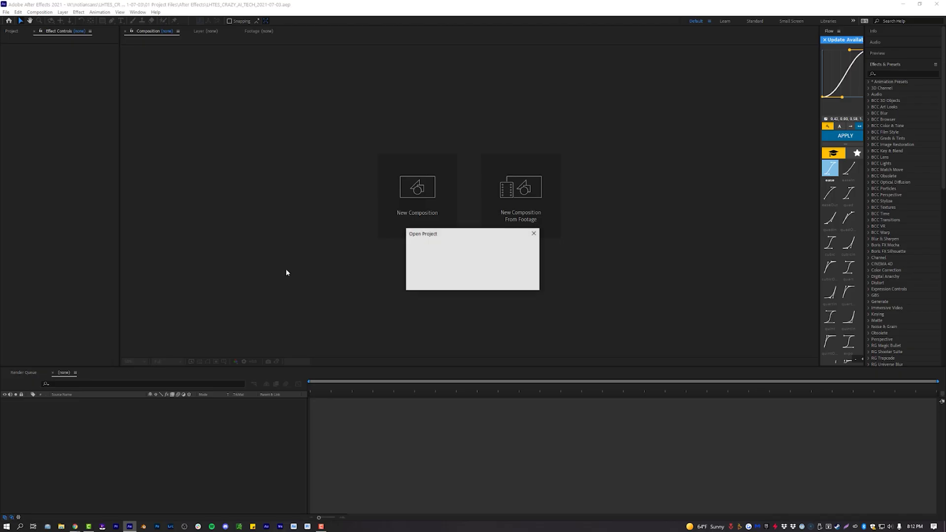
Step: Dismiss the missing-footage warning, open the 0_b2xIZ comp and toggle the green solid layer
click(536, 274)
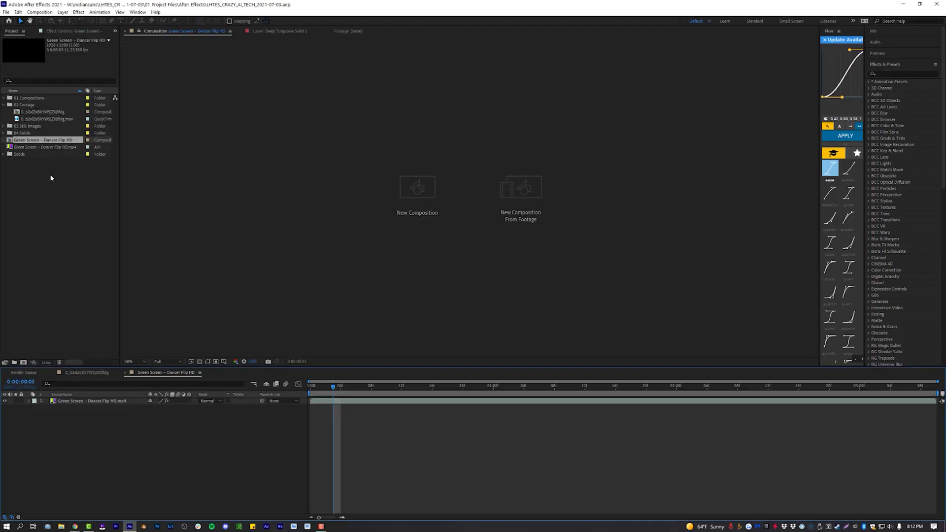
click(86, 371)
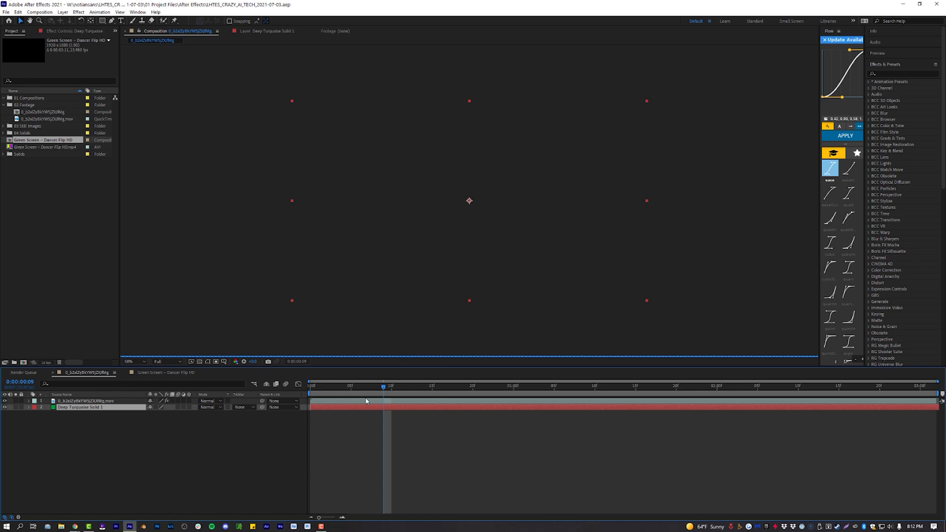
click(378, 401)
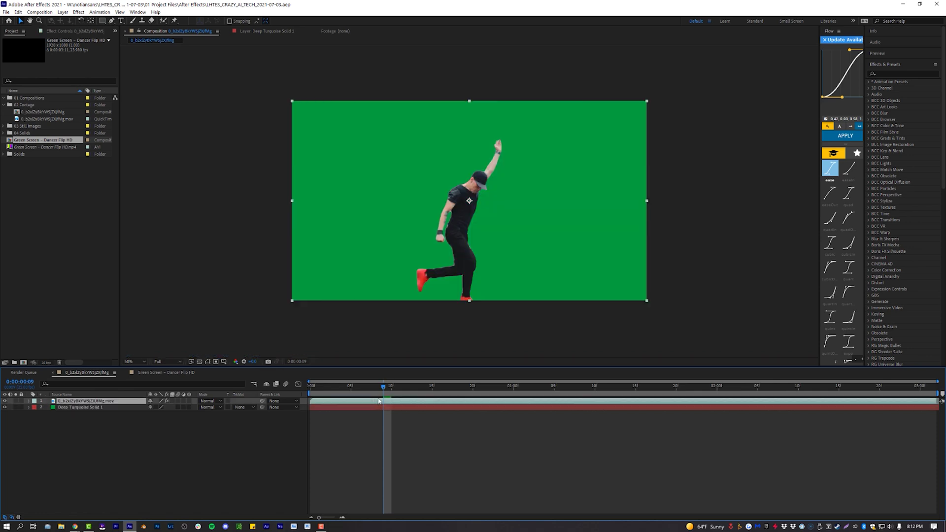
click(5, 408)
Step: Play the dancer cut-out and scrub back to 0:00:00:21
scroll(470, 201, up, 2)
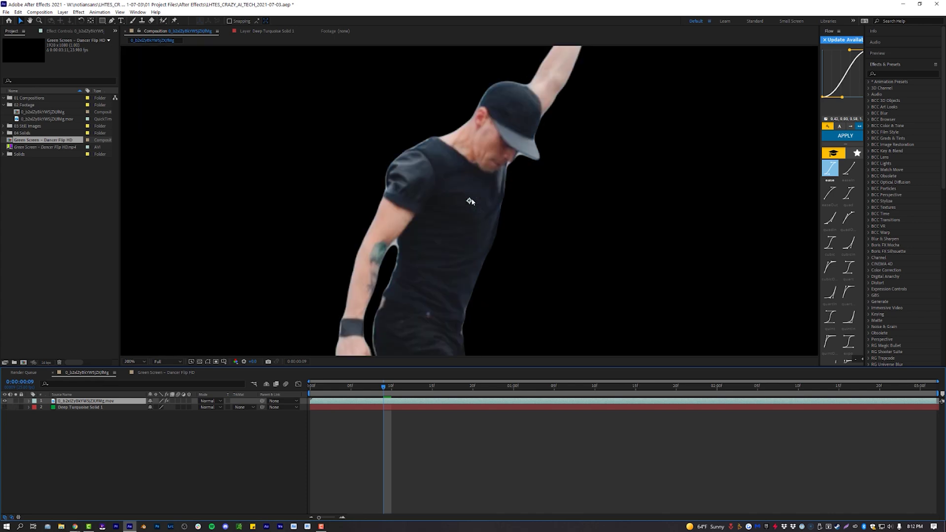
click(310, 392)
key(space)
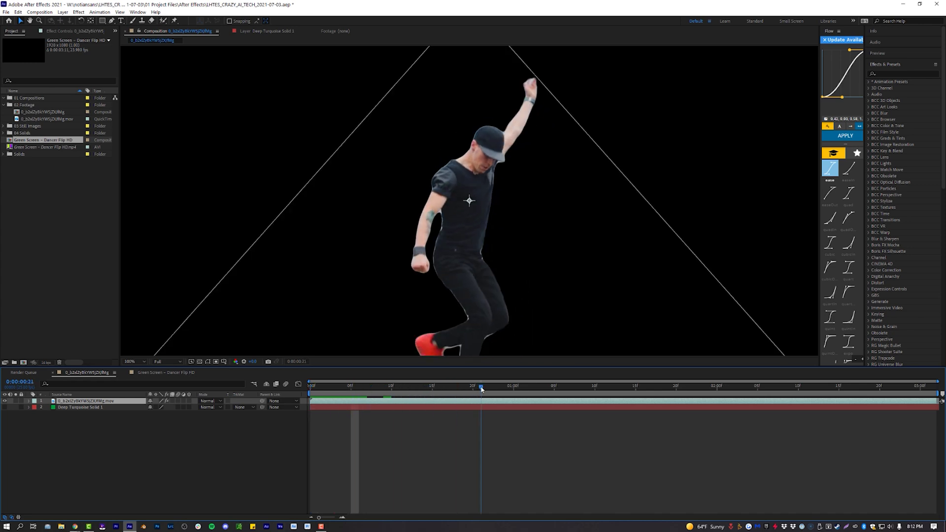
click(482, 390)
key(comma)
key(comma)
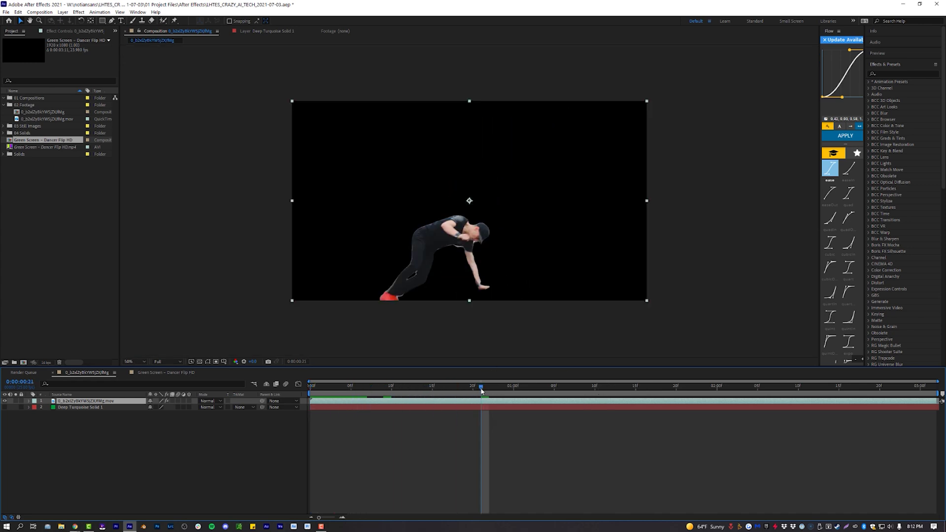
drag(536, 391, 481, 389)
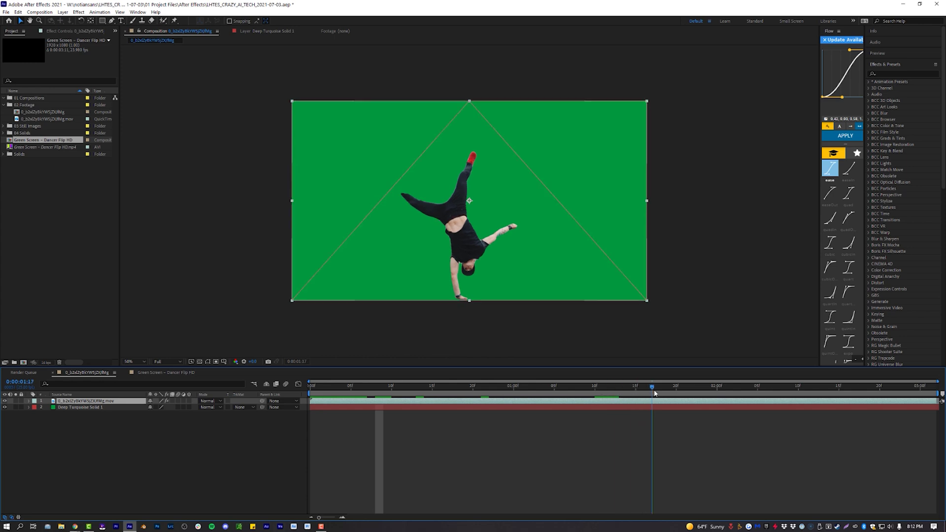
Step: Step to 0:00:01:18 and show the Roto Brush & Refine Edge settings in Effect Controls
drag(655, 393, 669, 393)
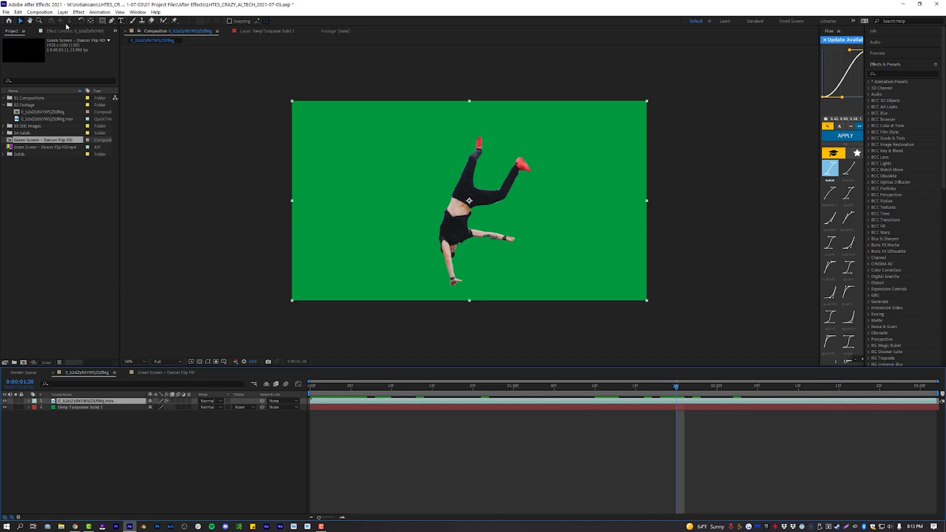
click(63, 32)
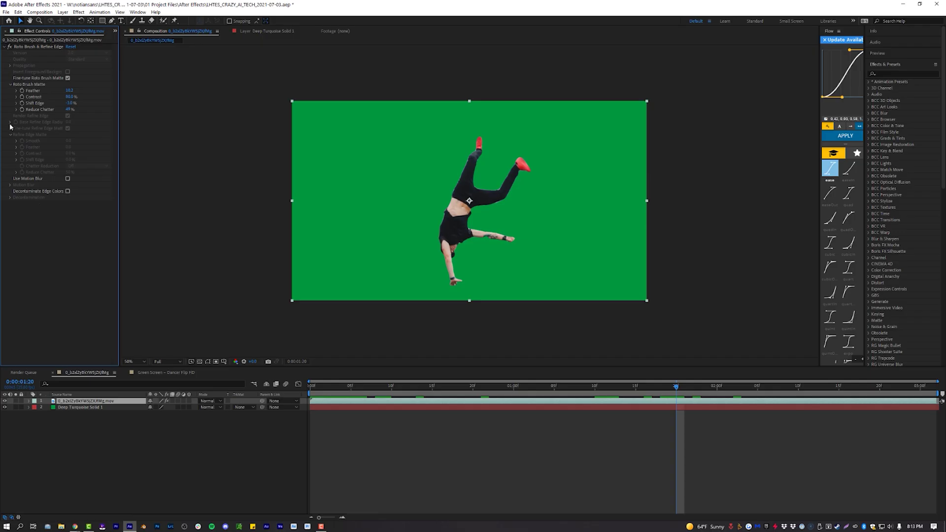
Step: Back in Chrome, load Run Jump.mp4 into Runway's Green Screen tool and preview its mask
mouse_move(75, 528)
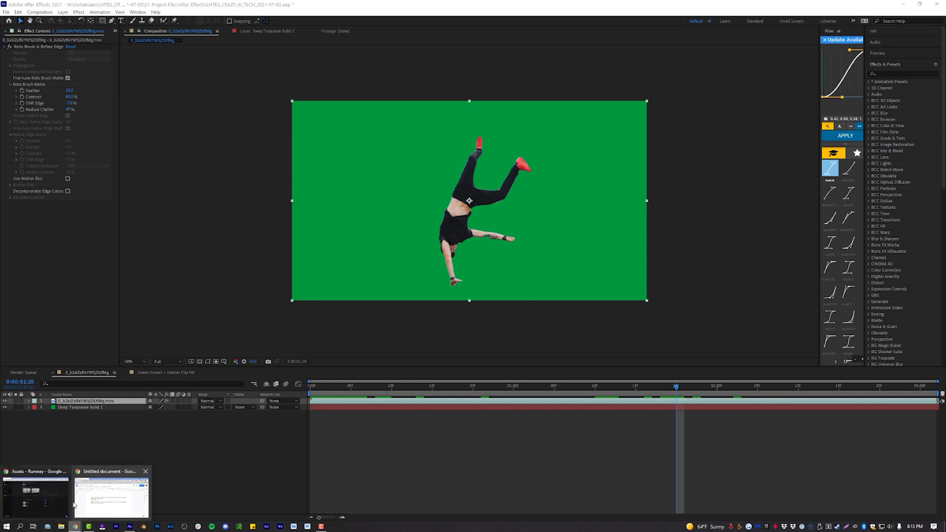
click(49, 499)
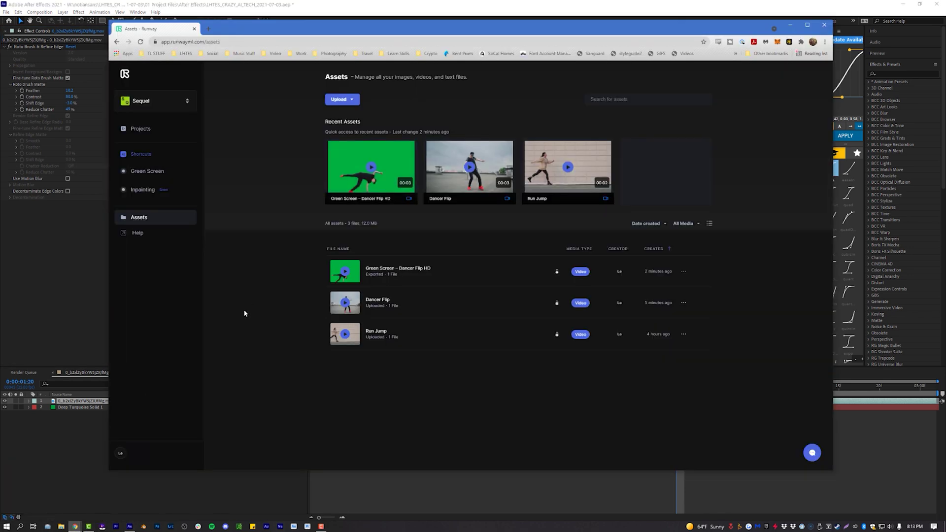
click(152, 171)
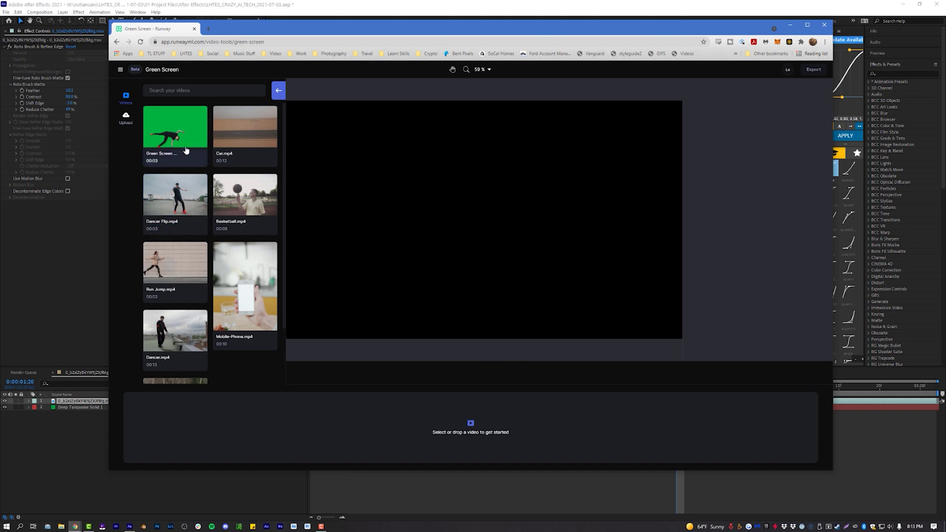
drag(173, 271, 249, 392)
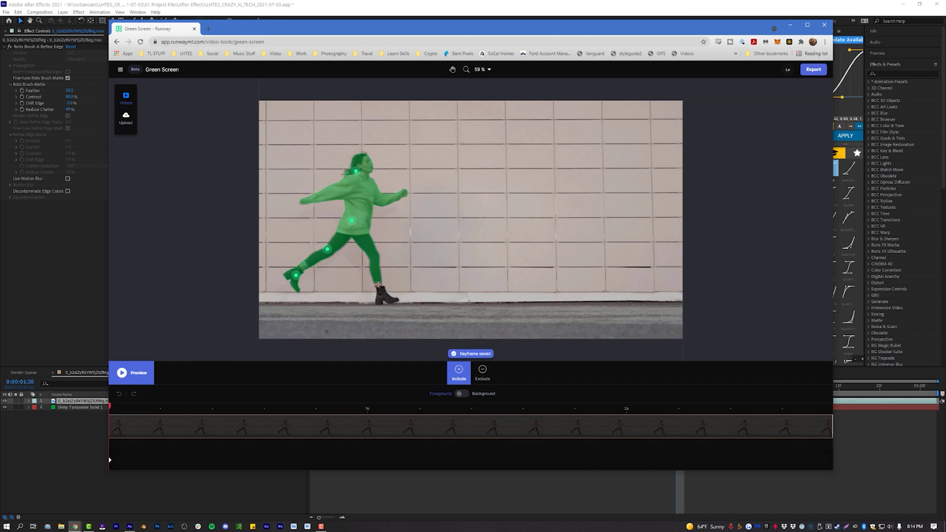
click(132, 373)
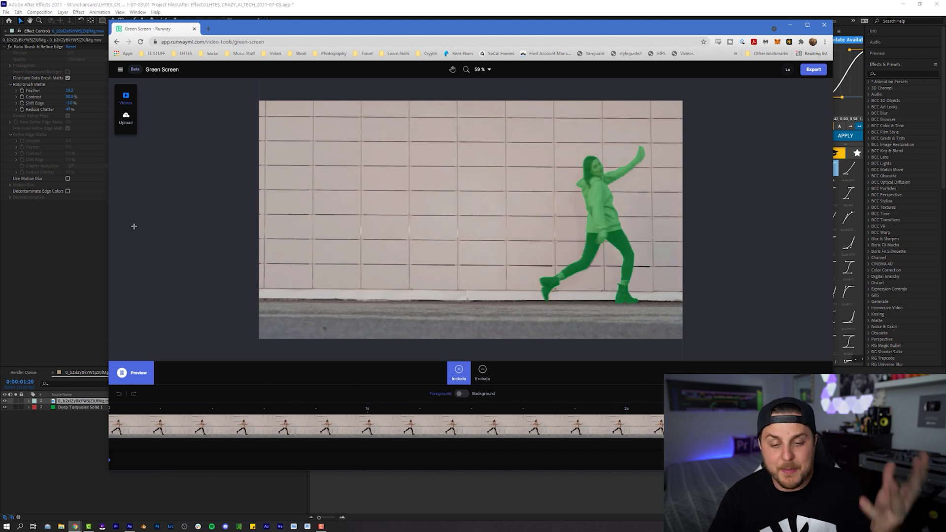
Step: In Export Project, show the runner on green with Feather Mask on, then pause the preview
click(814, 69)
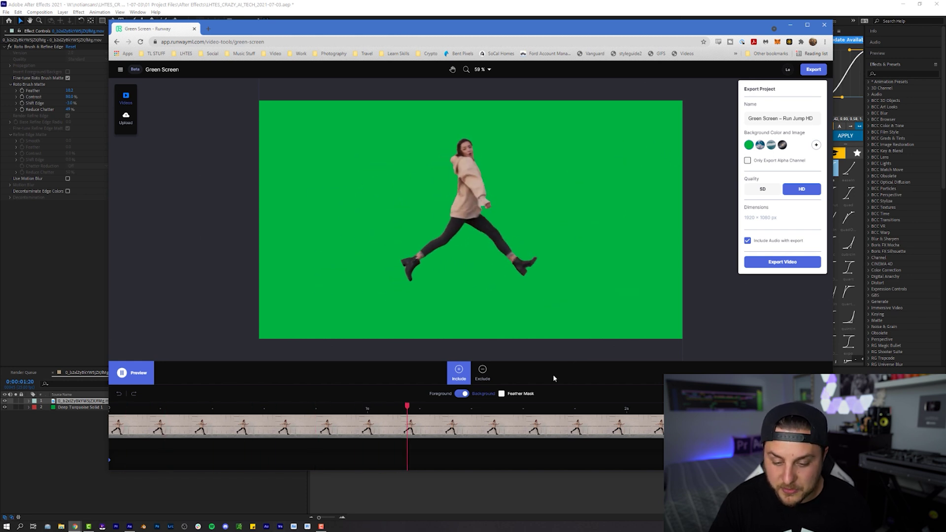
click(502, 394)
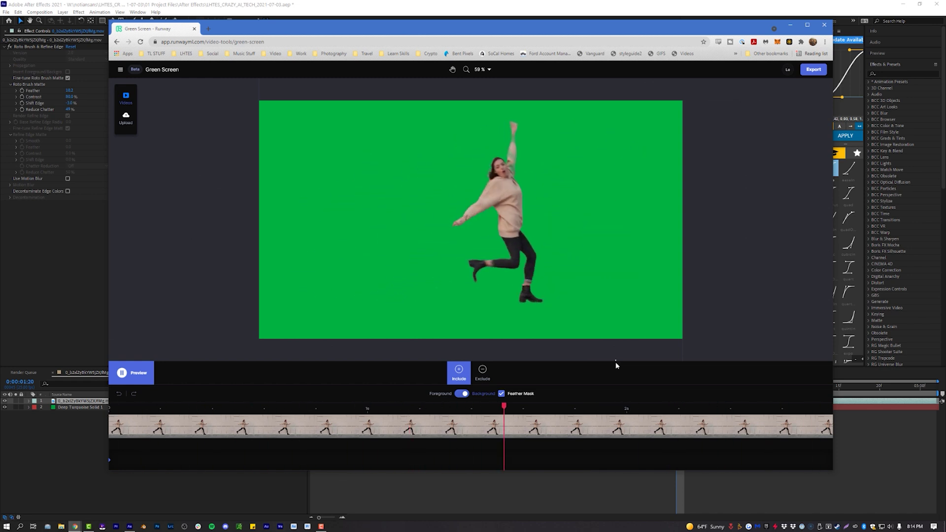
key(space)
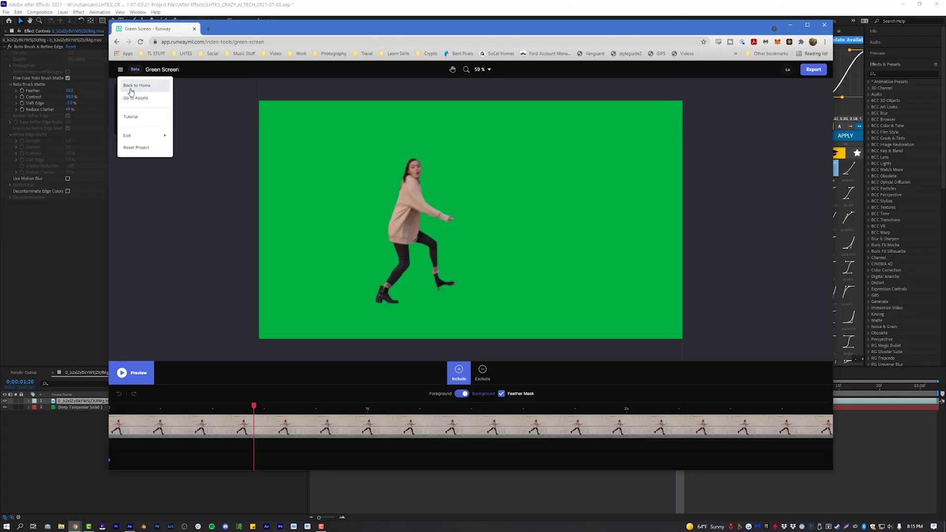
Step: Back on the projects home, start a new project with the Dancer Flip clip on the timeline
click(131, 92)
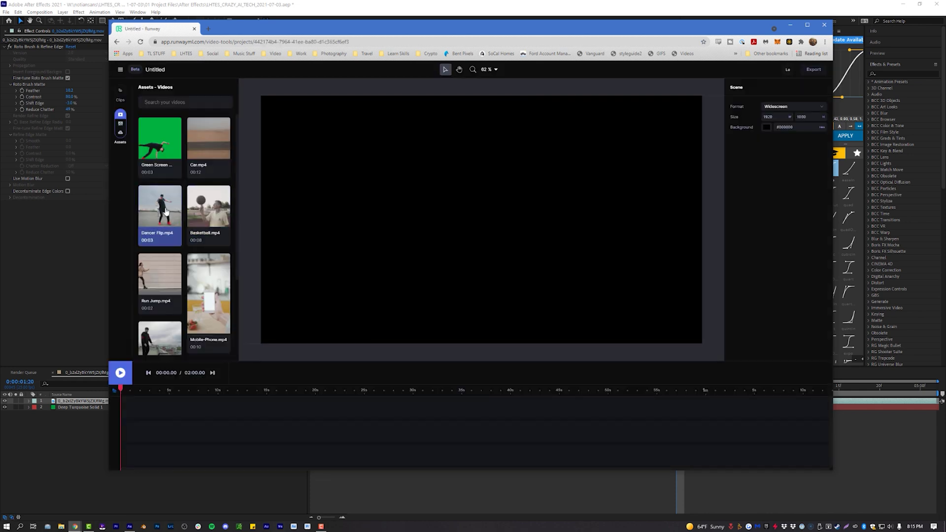
drag(166, 212, 152, 436)
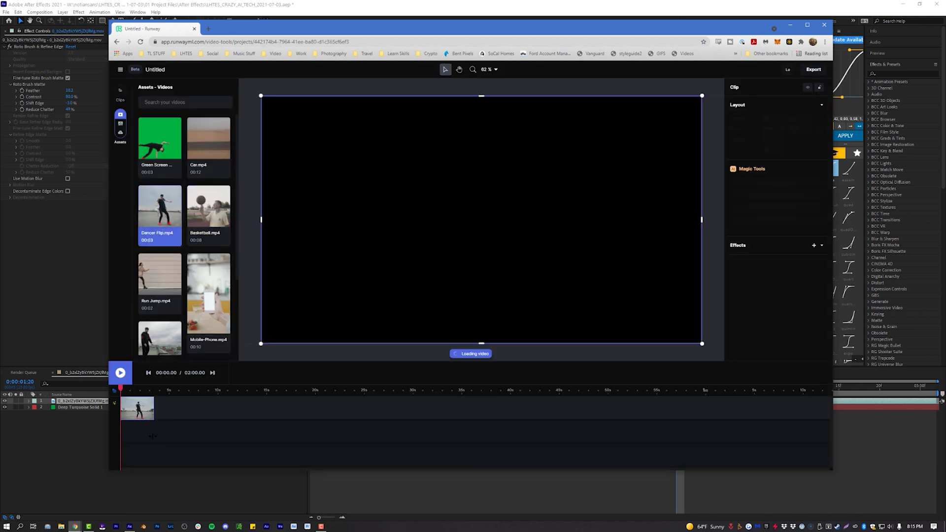
scroll(152, 418, up, 6)
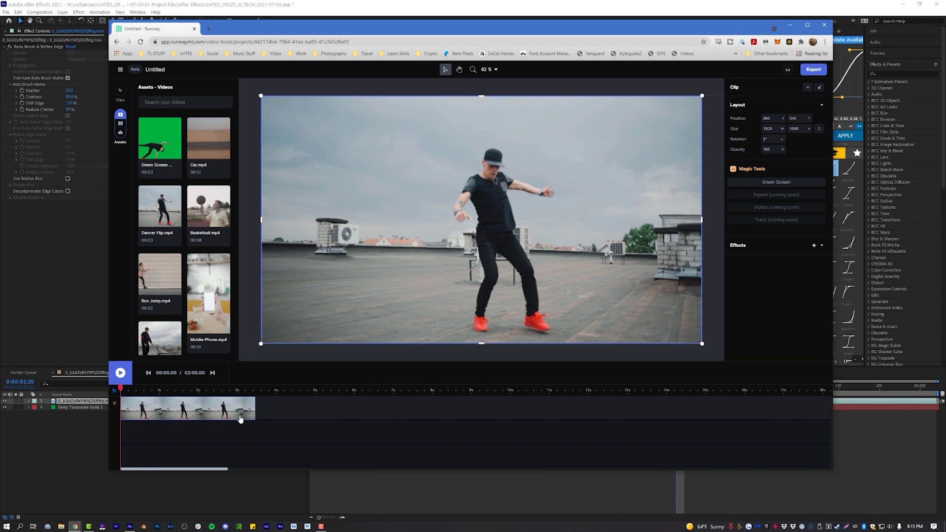
Step: Duplicate the Dancer Flip clip onto a second track and open its Green Screen mask editor
right_click(182, 413)
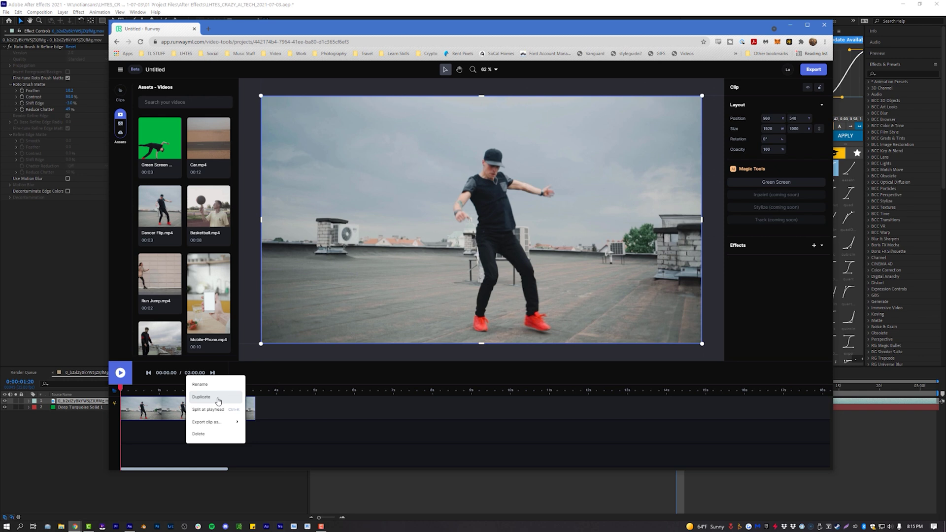
click(217, 399)
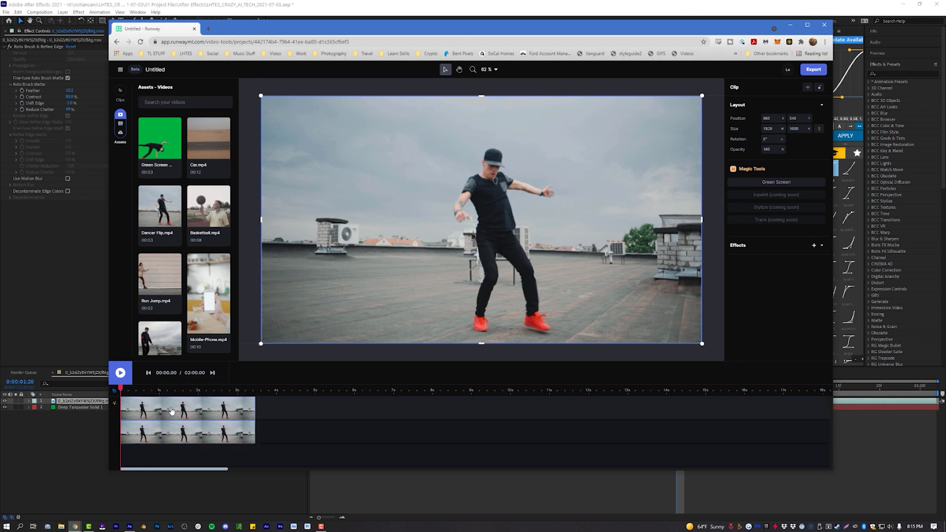
click(773, 183)
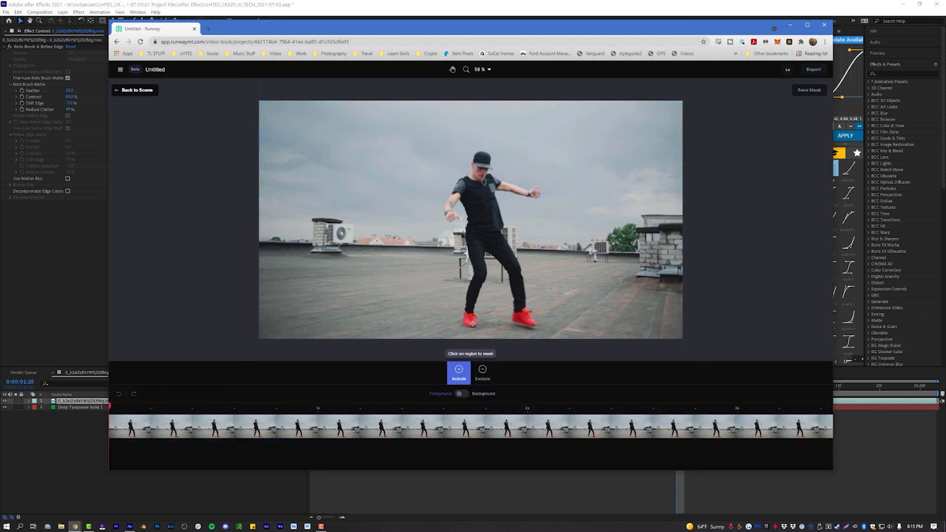
Step: Mark the dancer's lower leg, thigh and chest as foreground
click(478, 287)
click(481, 261)
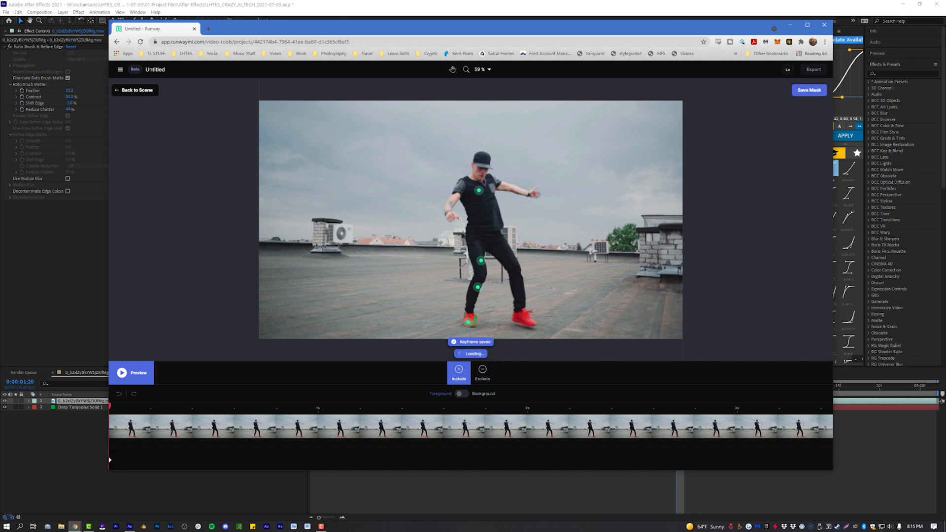
click(478, 190)
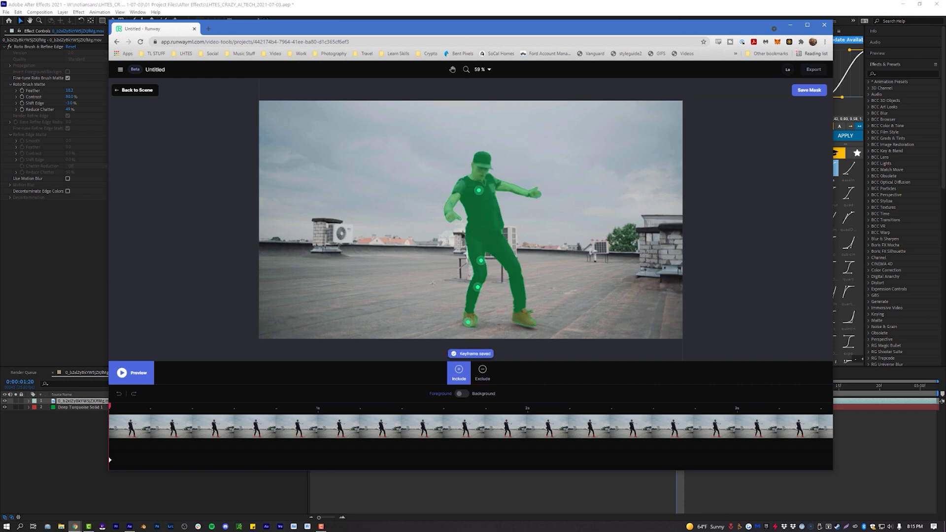
Step: Preview the mask across the clip, add a foreground fix point, and save the mask
click(129, 374)
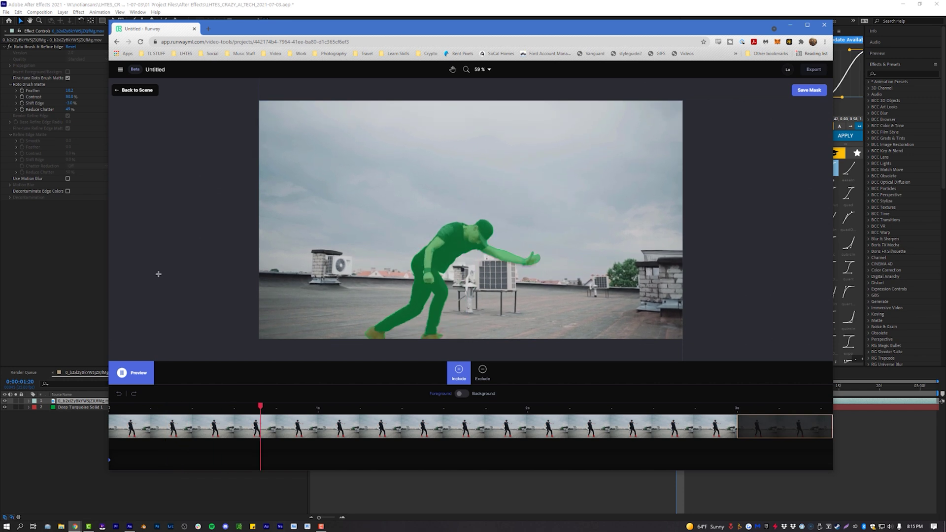
click(459, 372)
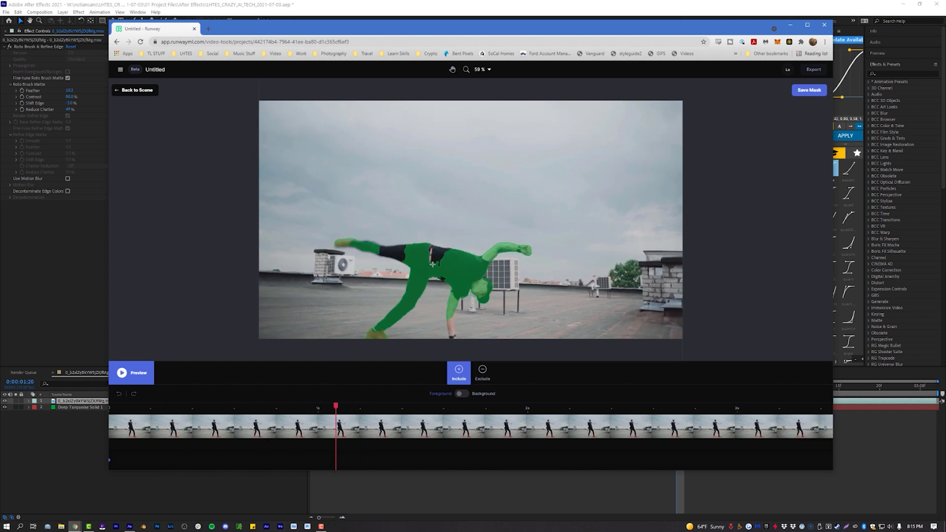
click(500, 277)
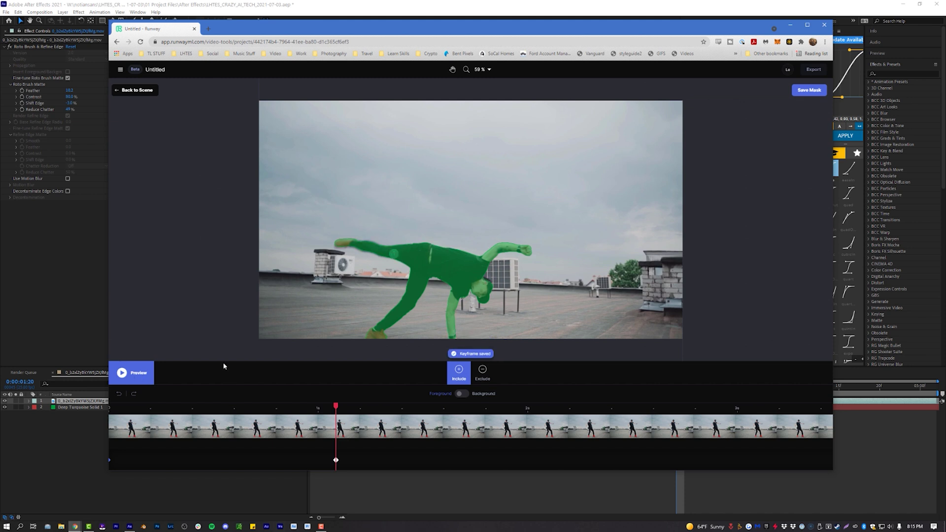
click(807, 92)
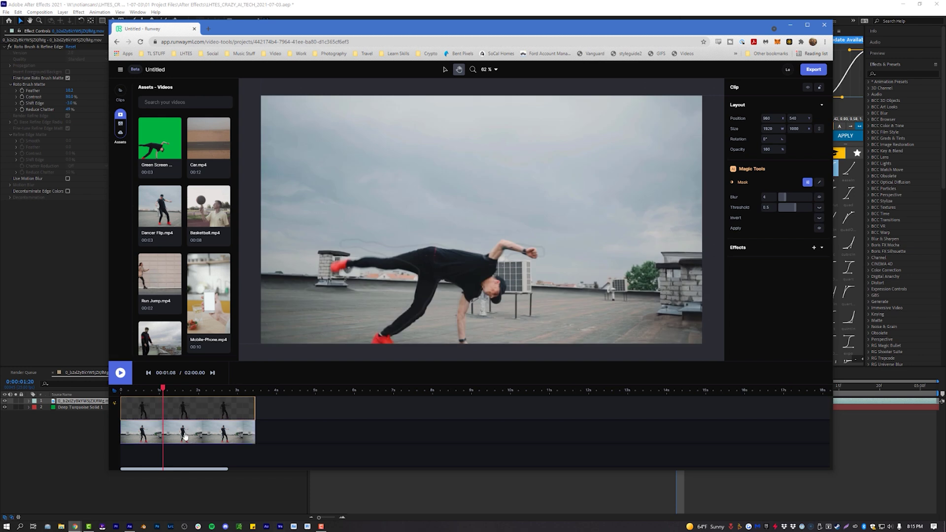
Step: Shift the mask clip to about 4.5 s and set mask Blur 2.41, Threshold 0.48
key(Home)
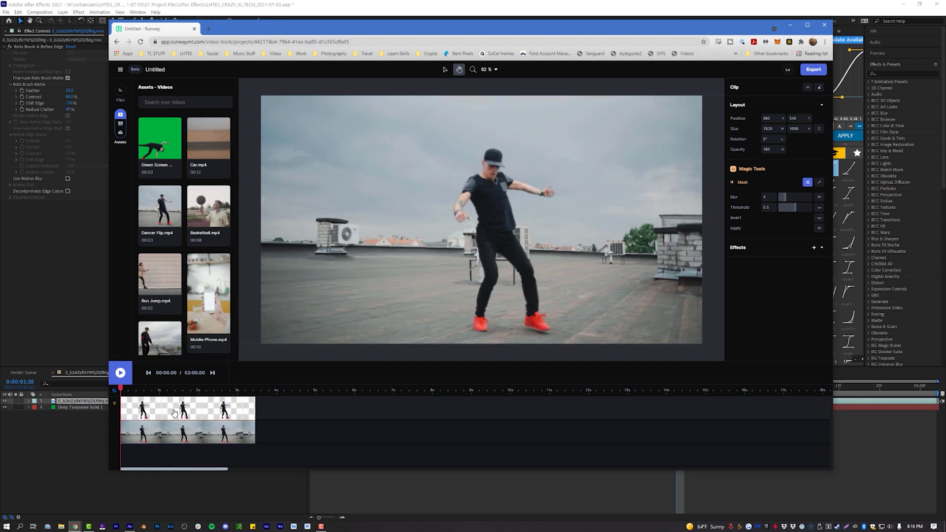
drag(174, 413, 346, 413)
click(347, 389)
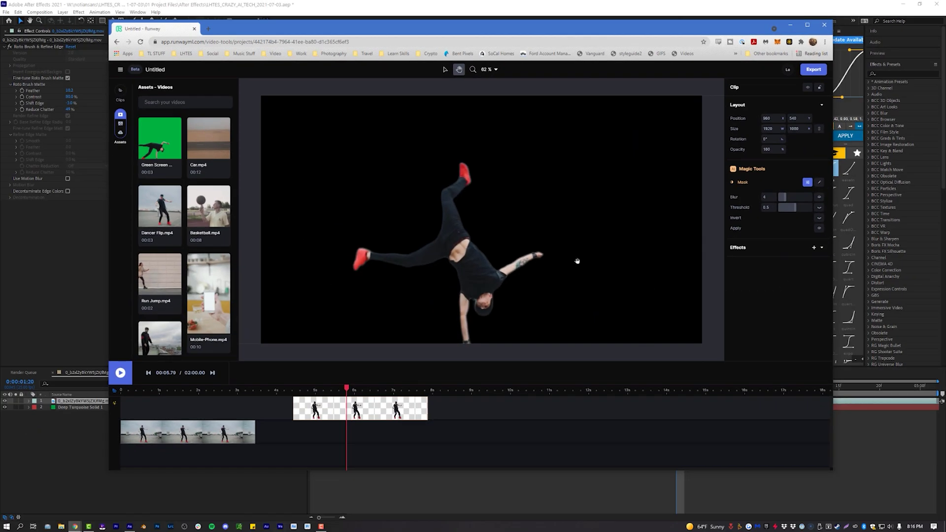
drag(786, 197, 787, 196)
drag(786, 196, 793, 197)
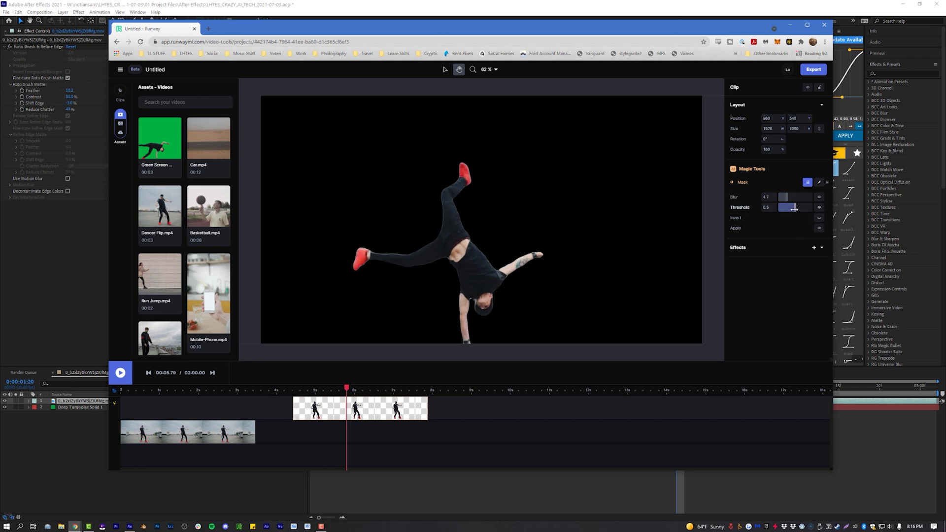
mouse_move(792, 208)
mouse_down()
mouse_move(806, 208)
mouse_move(789, 197)
mouse_up()
drag(788, 208, 796, 207)
Step: Test the mask's Invert and on/off toggles, leaving the mask on and uninverted
click(820, 218)
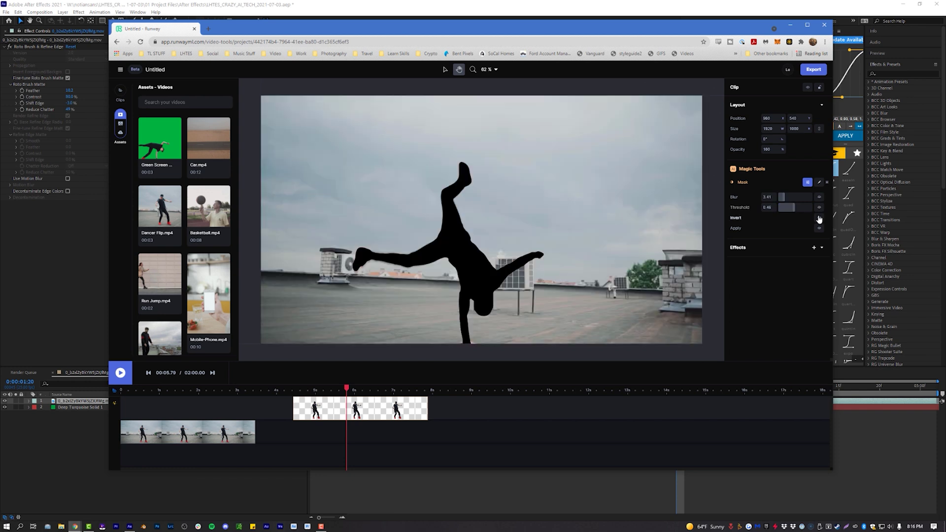
click(819, 219)
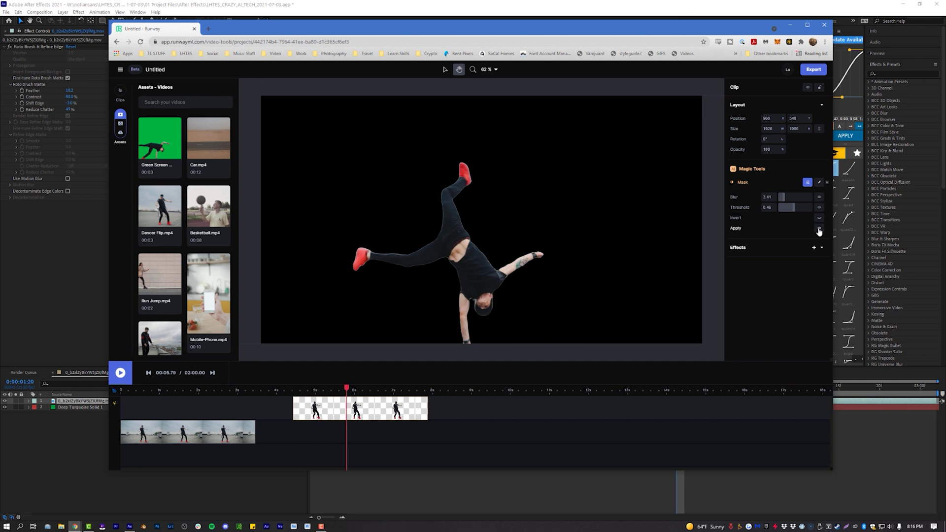
click(819, 230)
click(819, 231)
Step: Browse the effects list and slide the mask clip back toward the timeline start
click(814, 248)
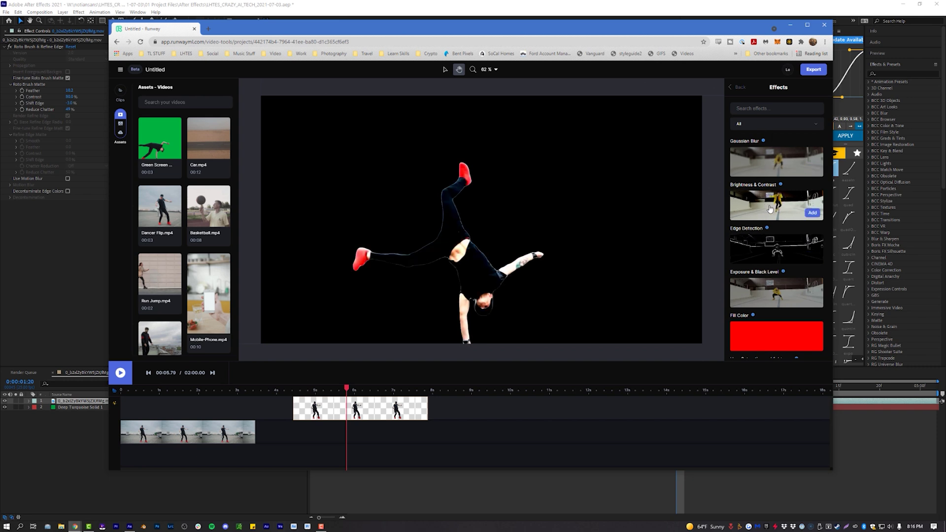
scroll(764, 266, down, 3)
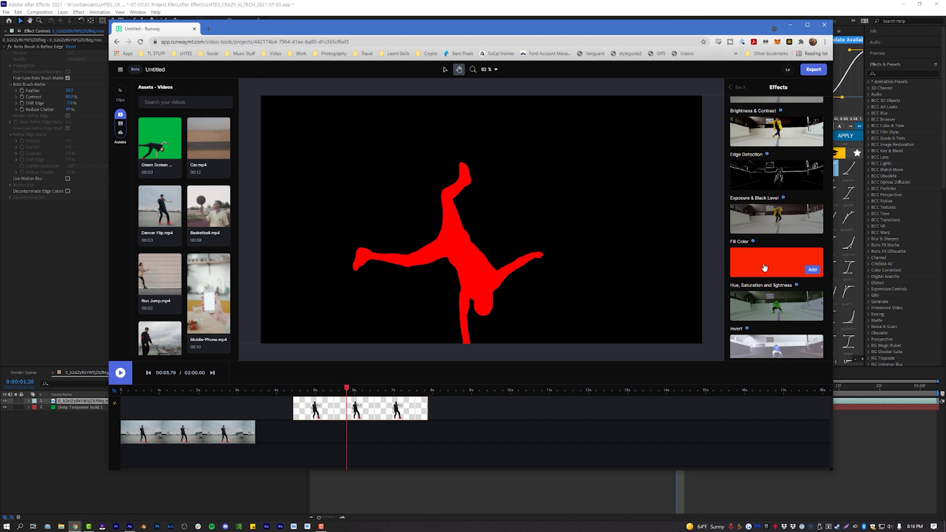
scroll(765, 267, down, 1)
scroll(767, 236, down, 6)
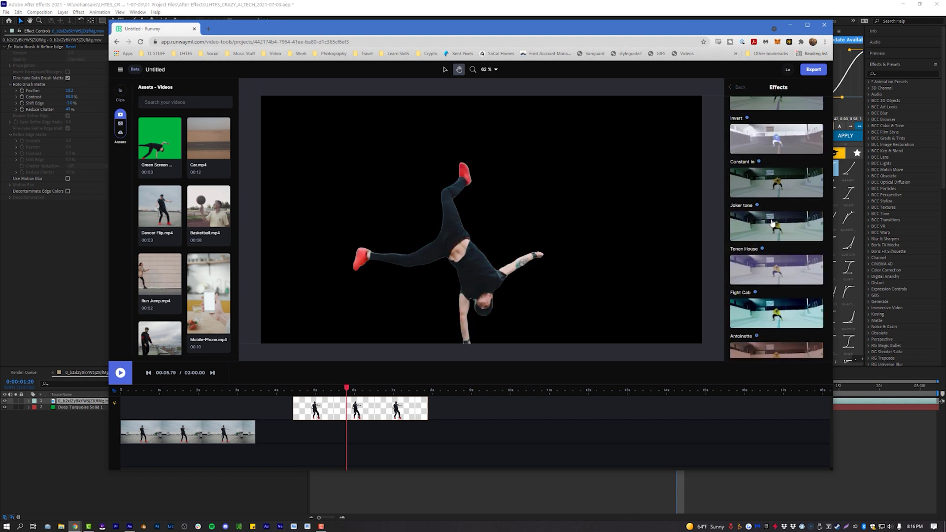
scroll(778, 342, up, 5)
scroll(779, 321, down, 1)
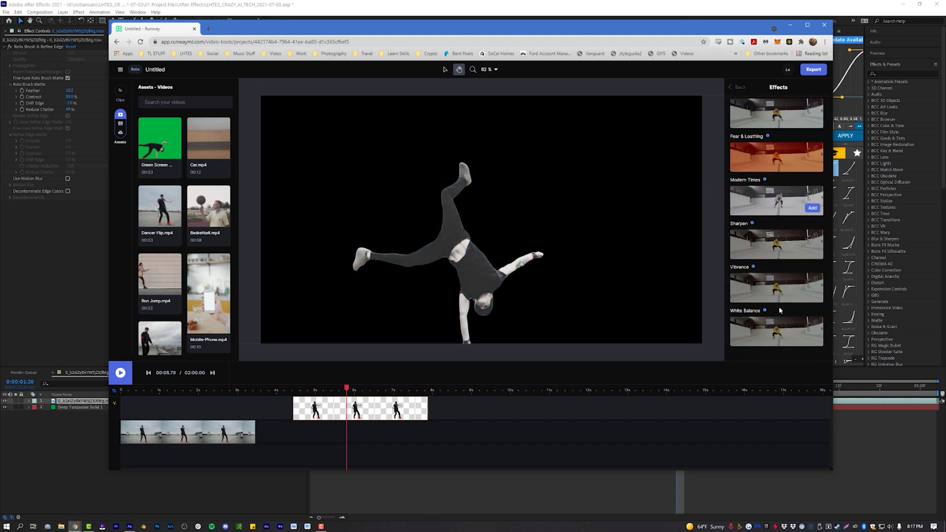
scroll(779, 305, up, 1)
scroll(780, 298, up, 4)
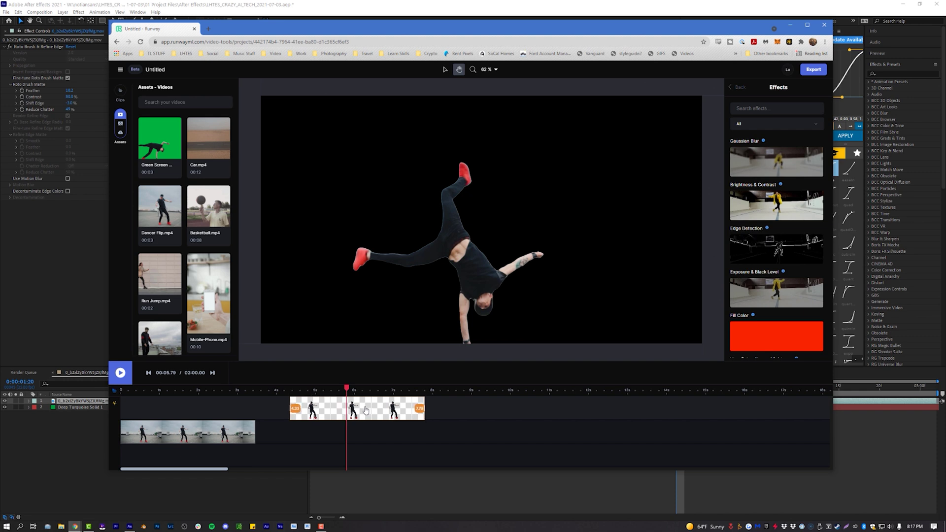
drag(366, 410, 221, 407)
Step: Duplicate the dancer mask clip and move the copy to the left in the canvas
click(167, 390)
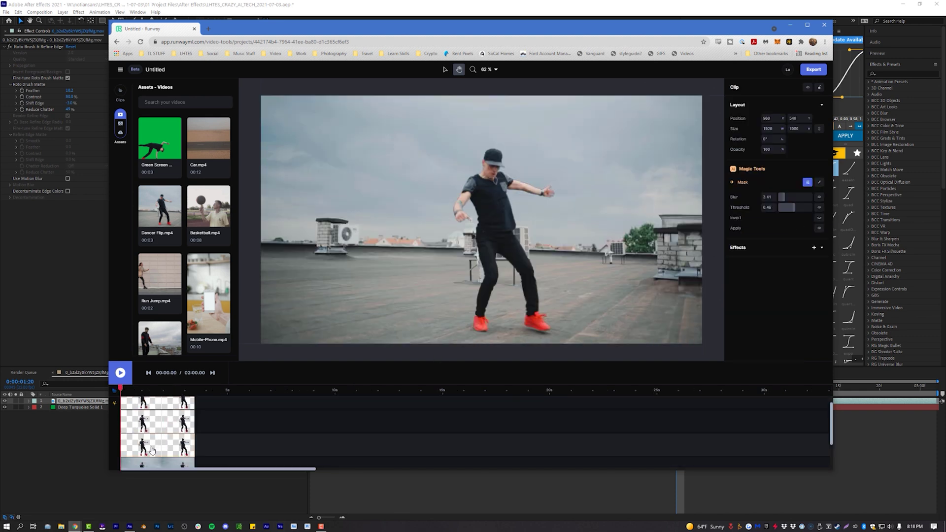
right_click(158, 382)
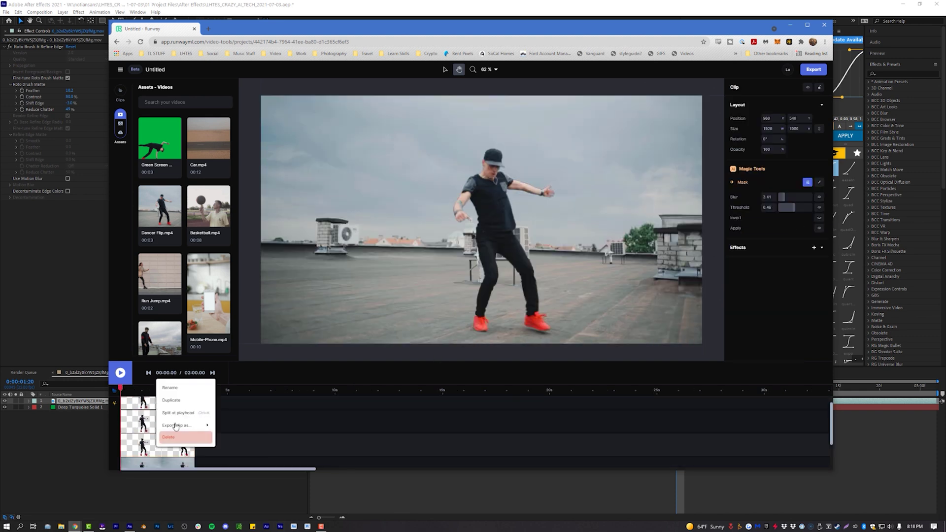
click(173, 401)
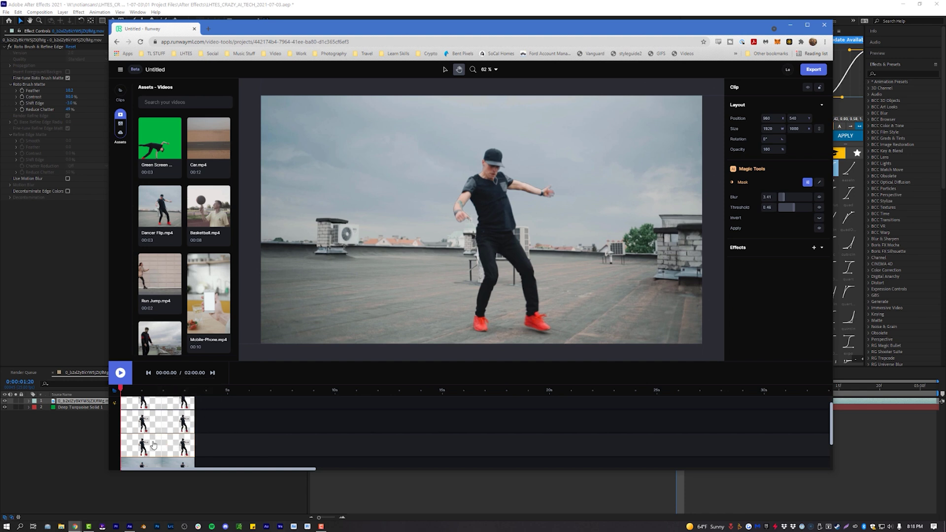
scroll(171, 420, up, 1)
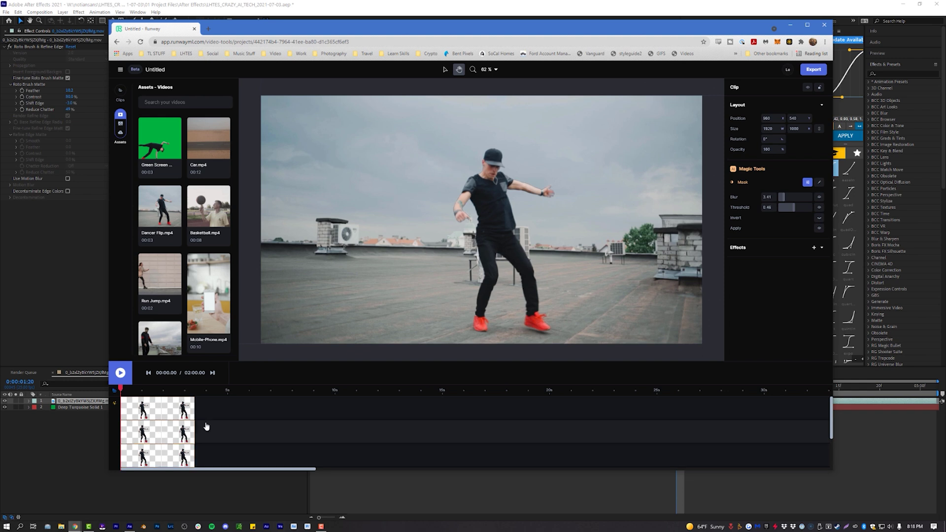
drag(499, 243, 371, 244)
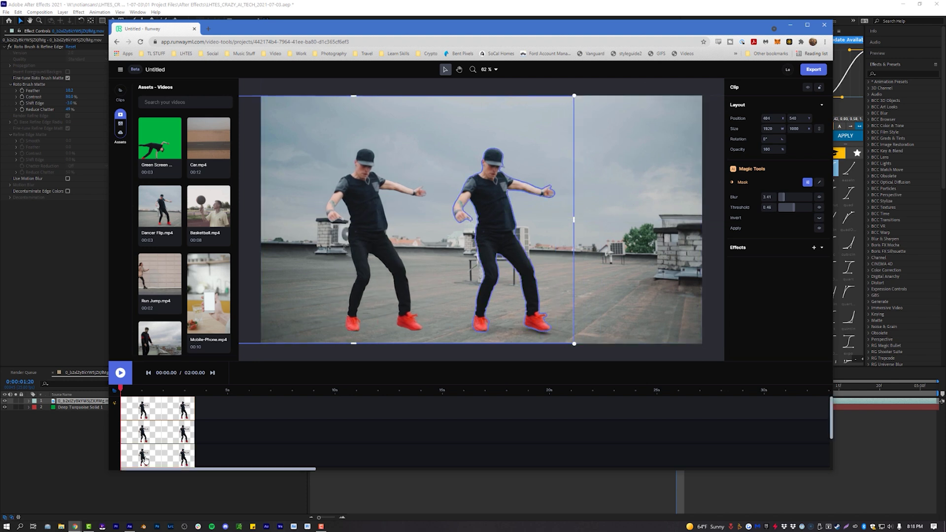
Step: Make another dancer copy with Ctrl+D and move it to the right side
key(ctrl+d)
drag(494, 223, 622, 222)
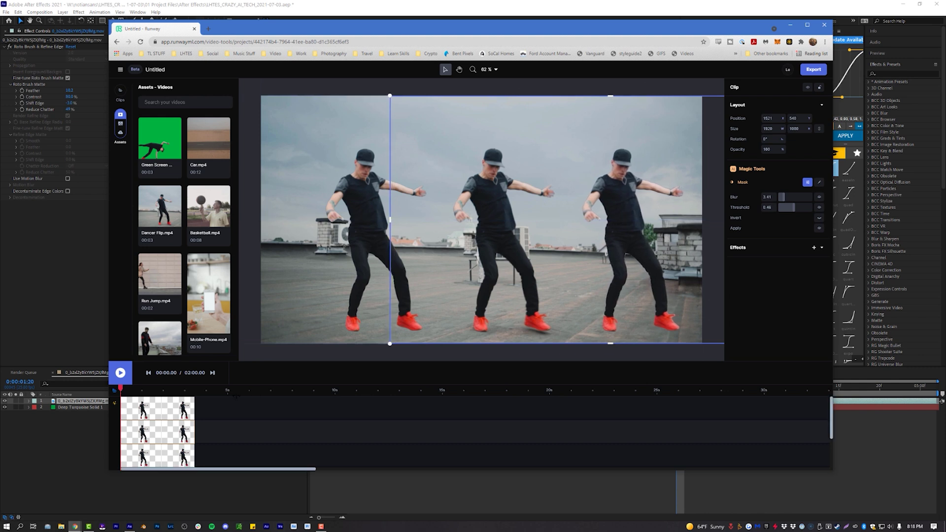
click(153, 413)
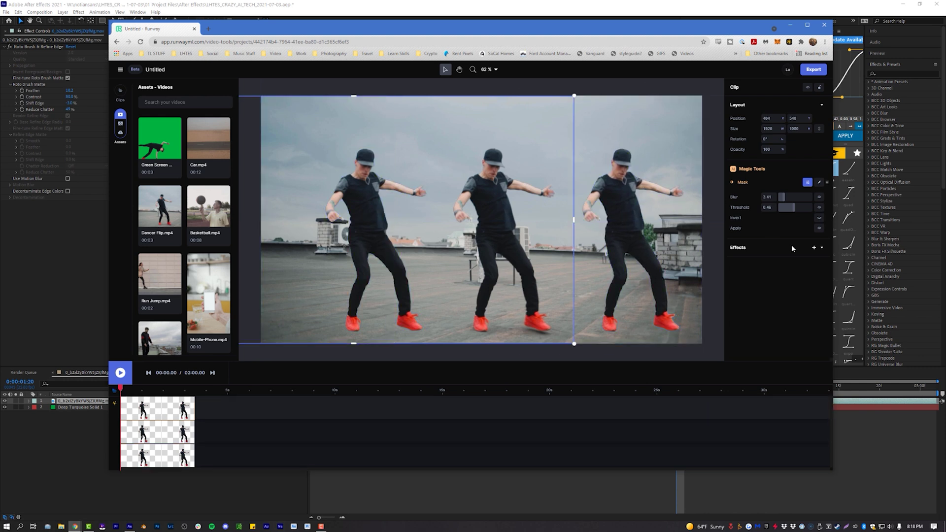
Step: Apply the Modern Times effect to the left and right dancer copies, then play the preview
click(814, 248)
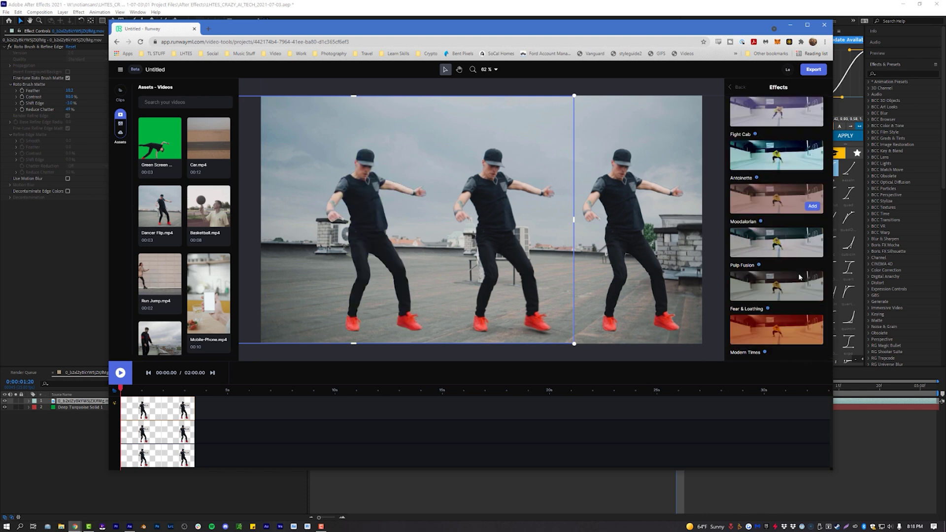
click(813, 306)
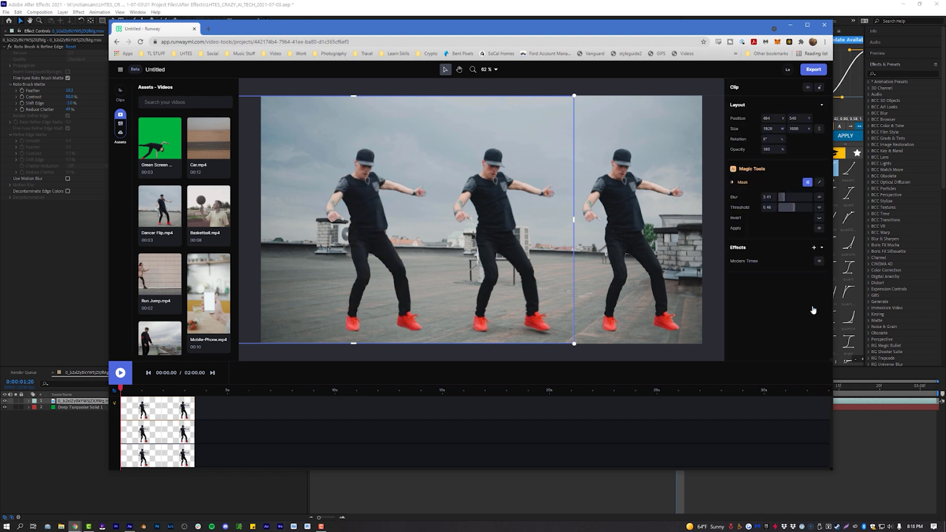
click(141, 438)
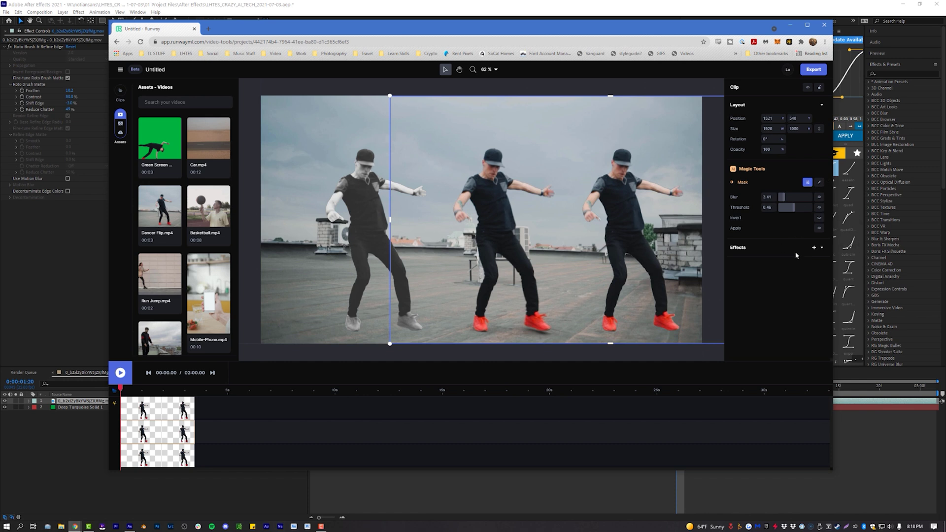
click(814, 249)
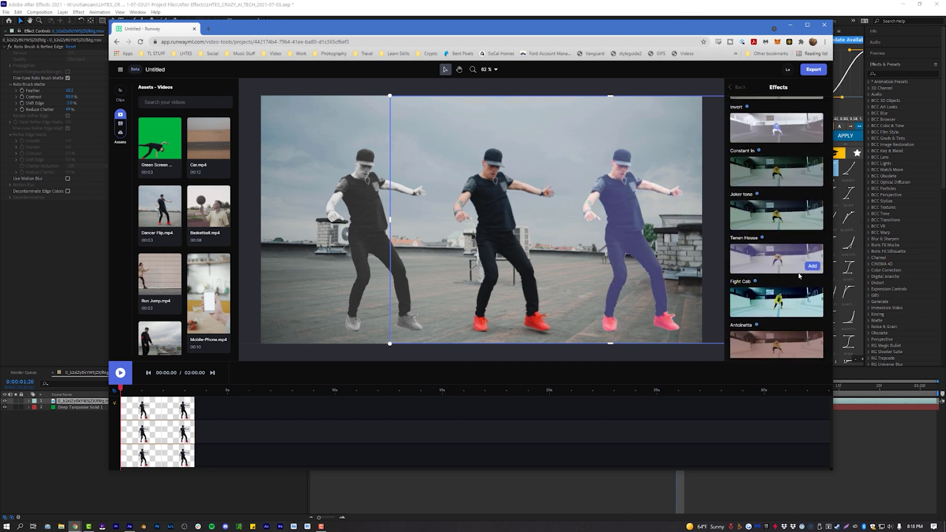
scroll(789, 256, down, 3)
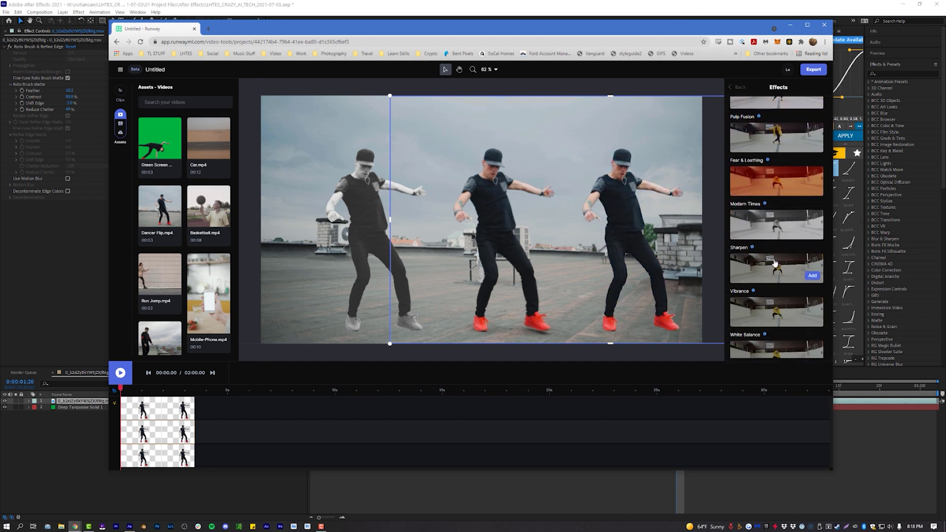
click(810, 232)
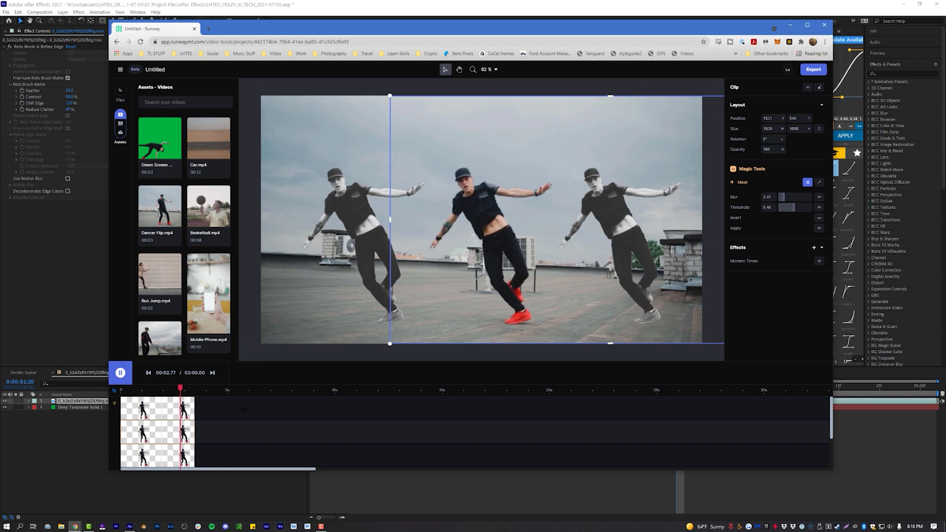
click(115, 380)
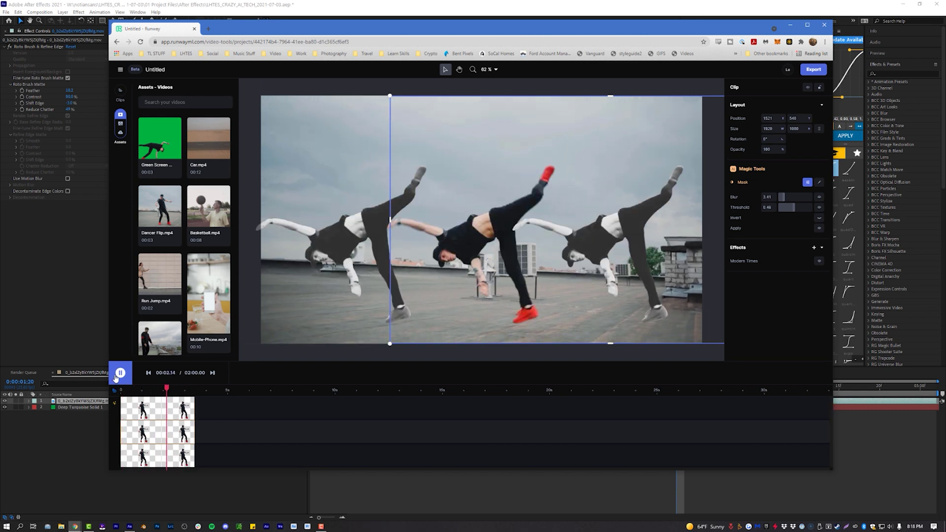
click(116, 378)
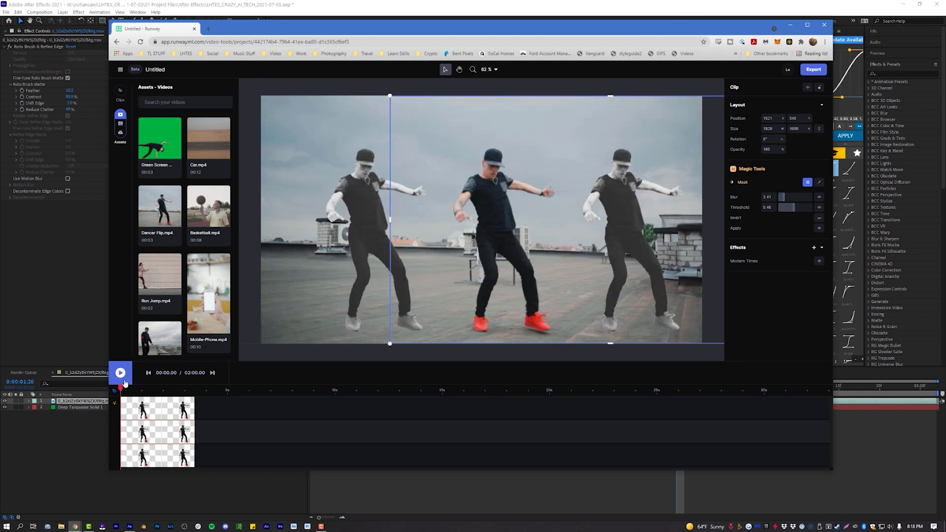